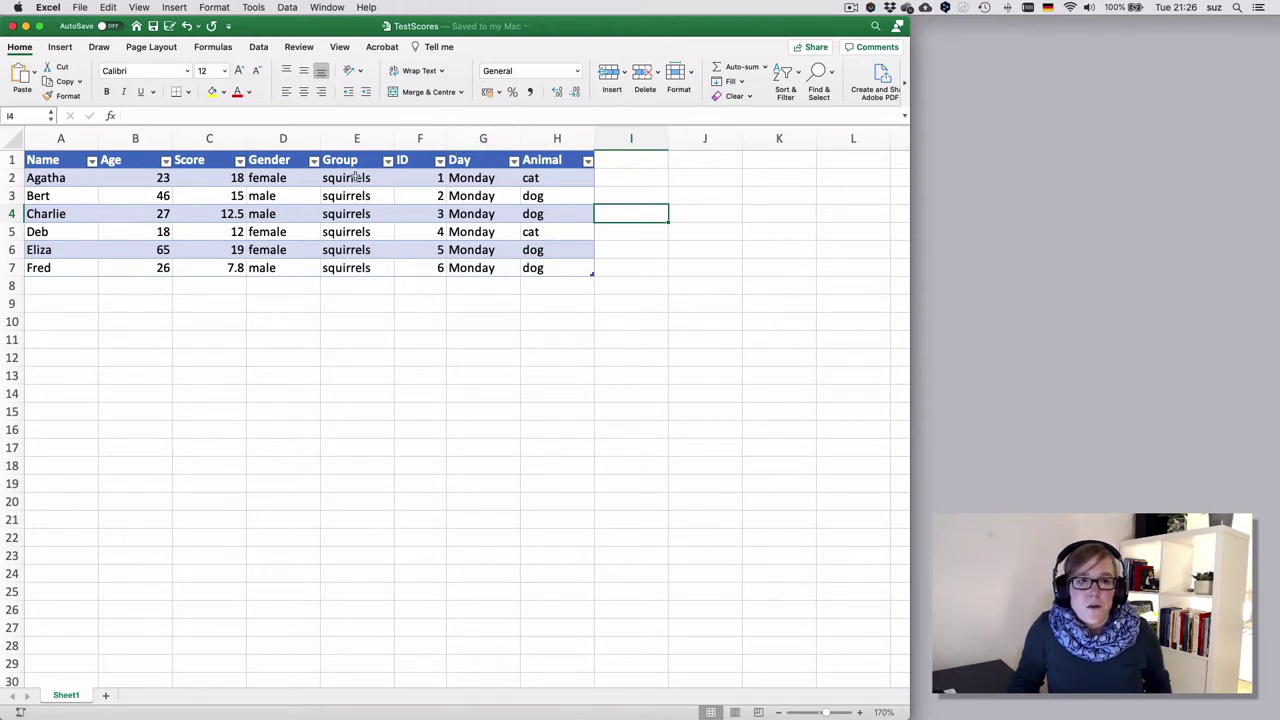
Step: Sort the rows by Age ascending, then Score descending, then back to ascending ID order
{"action": "left_click", "coordinate": [166, 162]}
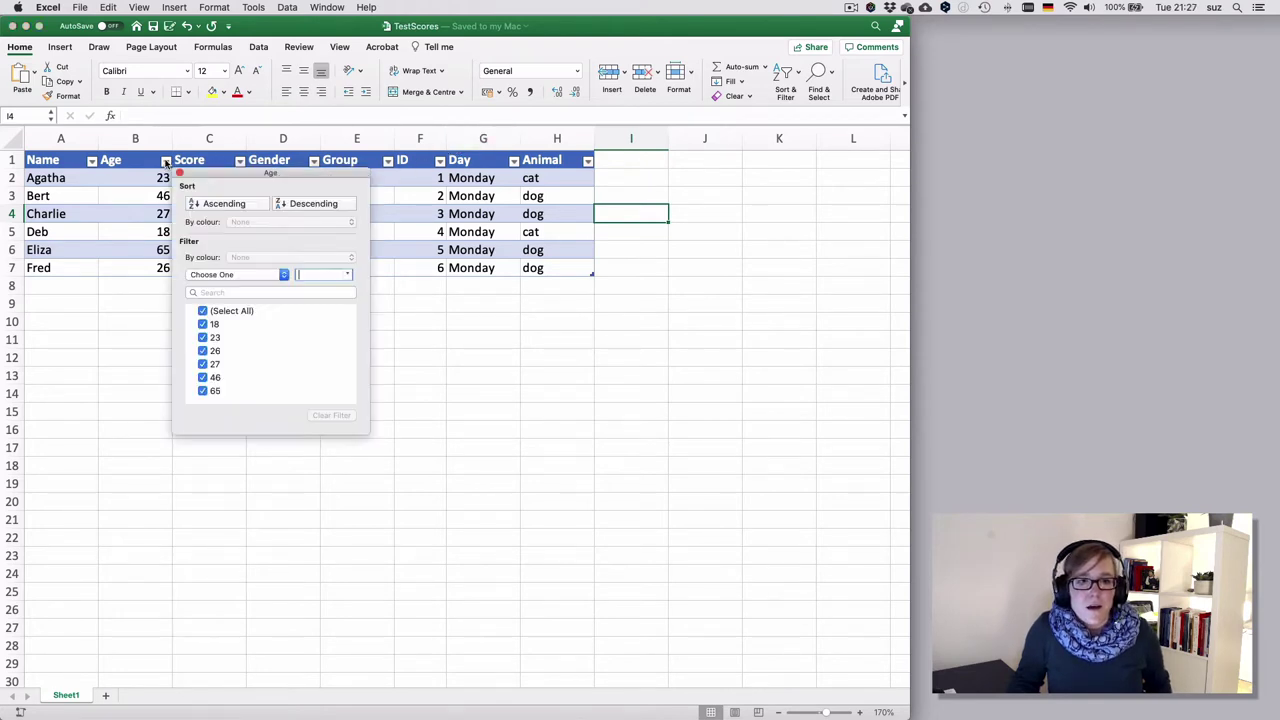
{"action": "left_click", "coordinate": [228, 204]}
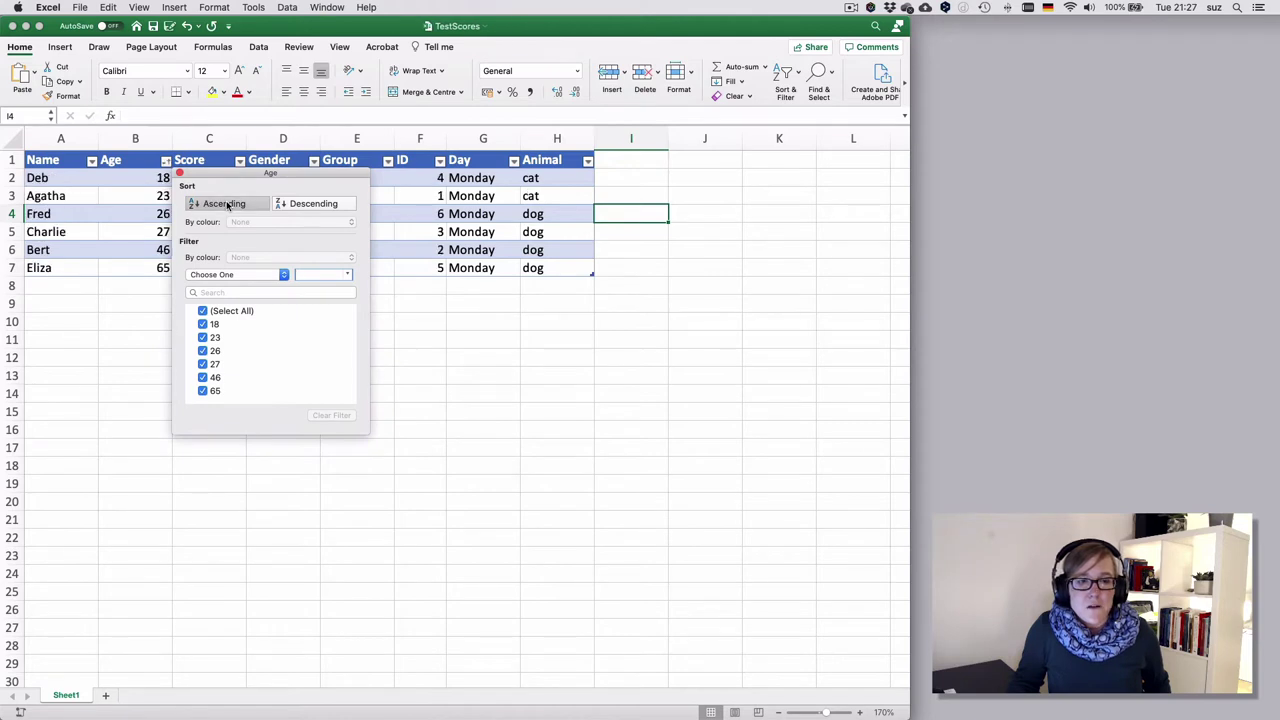
{"action": "left_click", "coordinate": [145, 212]}
{"action": "left_click", "coordinate": [248, 164]}
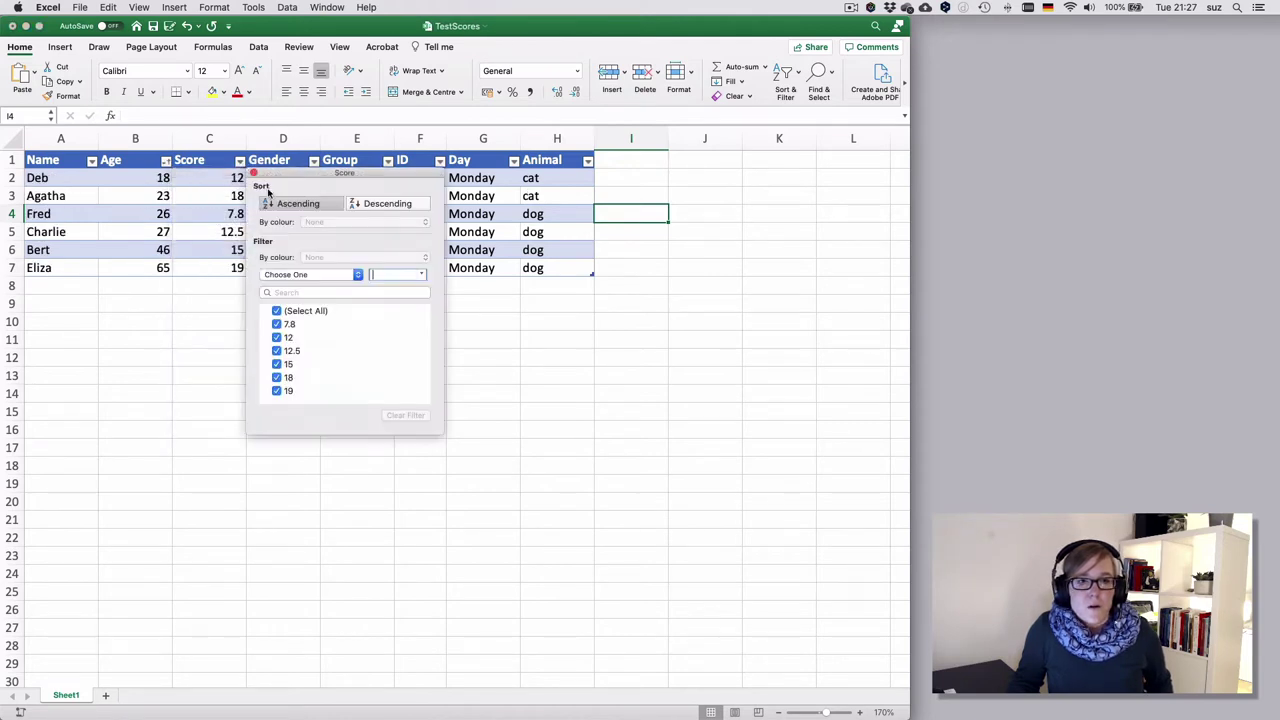
{"action": "left_click", "coordinate": [389, 204]}
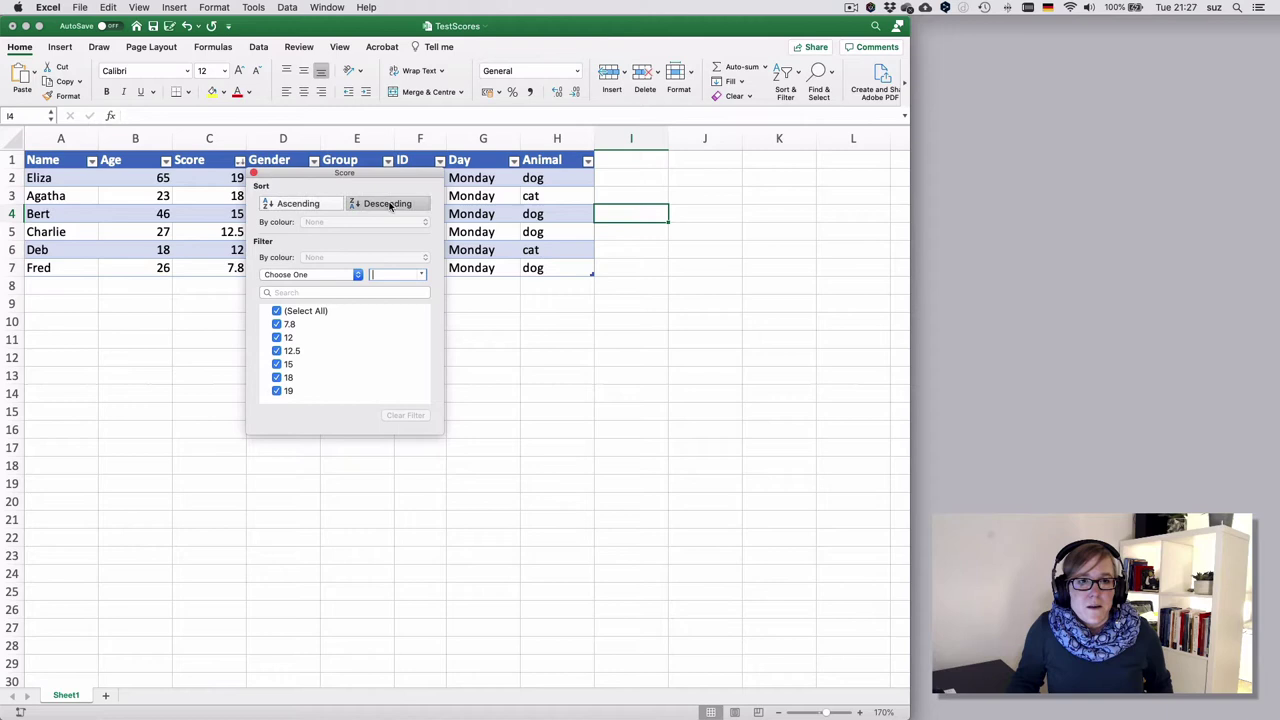
{"action": "left_click", "coordinate": [208, 196]}
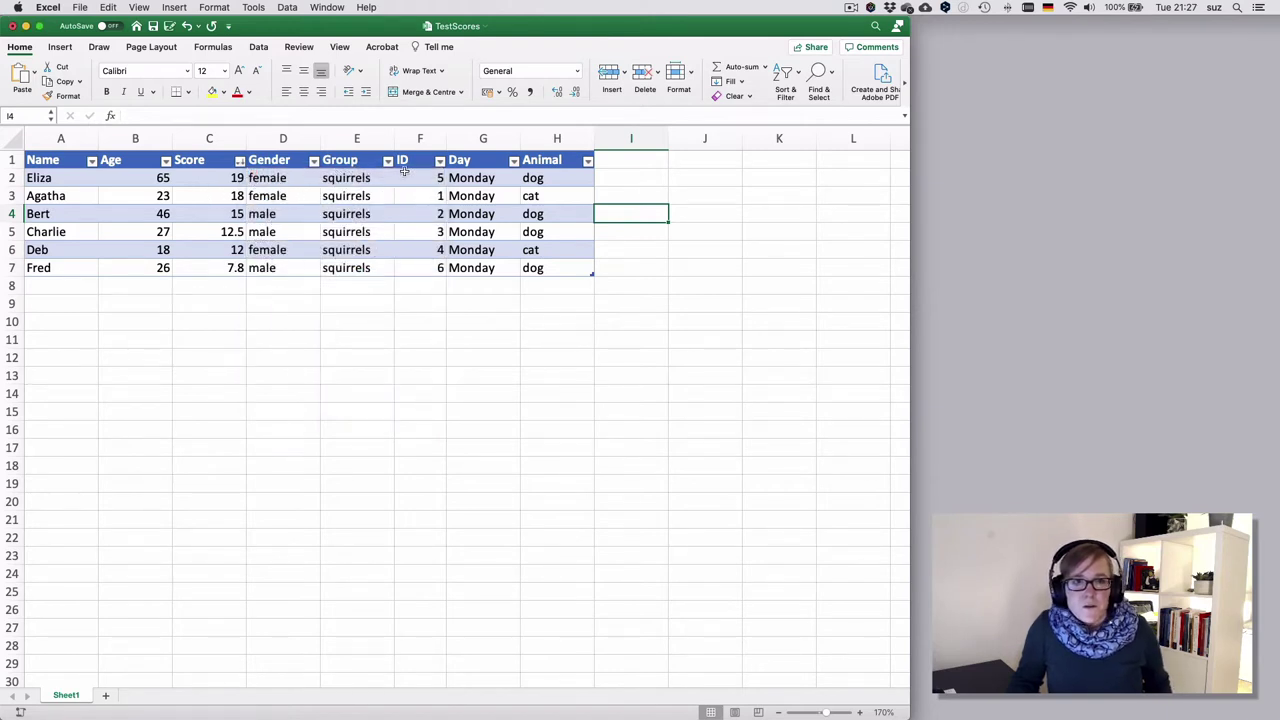
{"action": "left_click", "coordinate": [440, 162]}
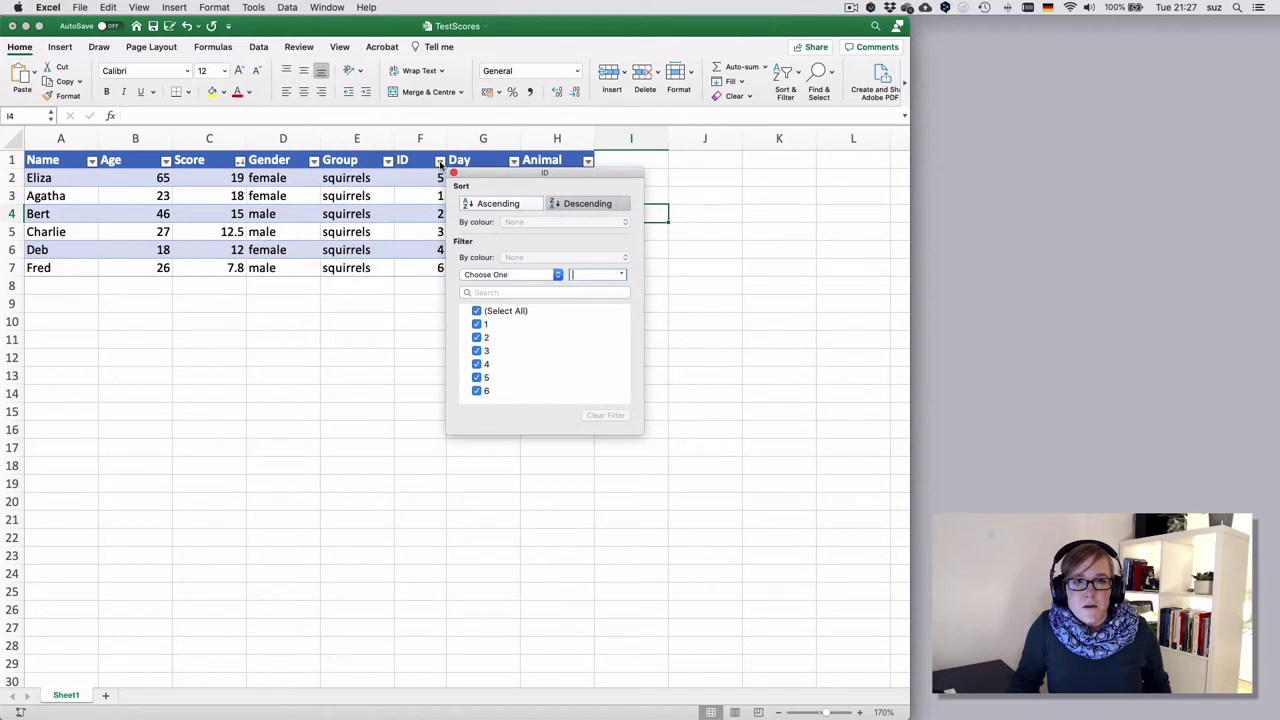
{"action": "left_click", "coordinate": [497, 204]}
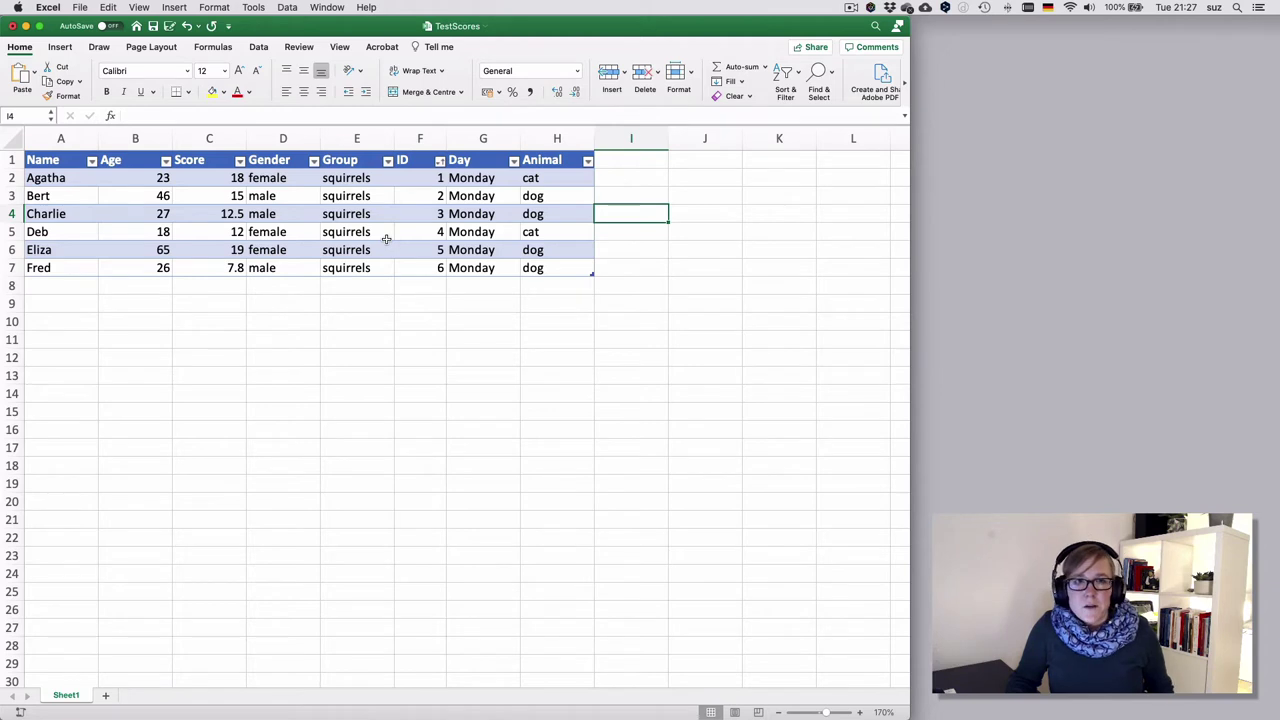
Step: Turn on filtering for the data range in the TestScores_notable workbook
{"action": "left_click", "coordinate": [333, 7]}
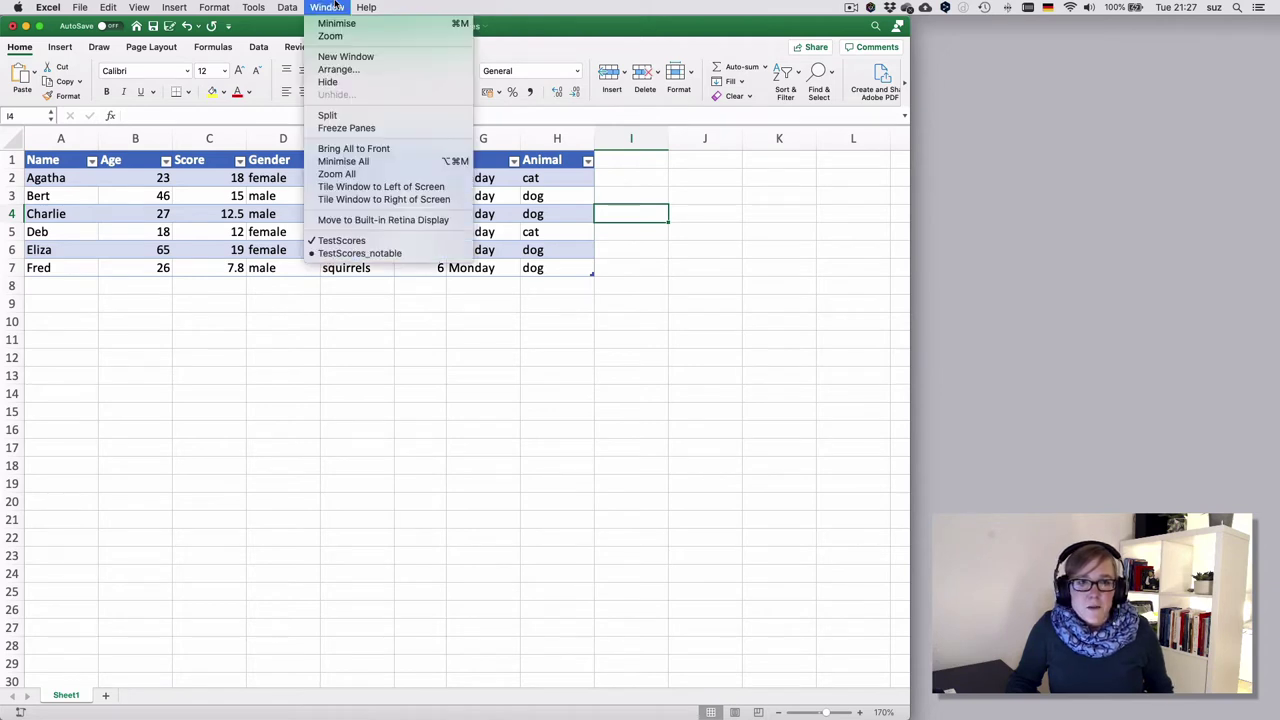
{"action": "left_click", "coordinate": [381, 254]}
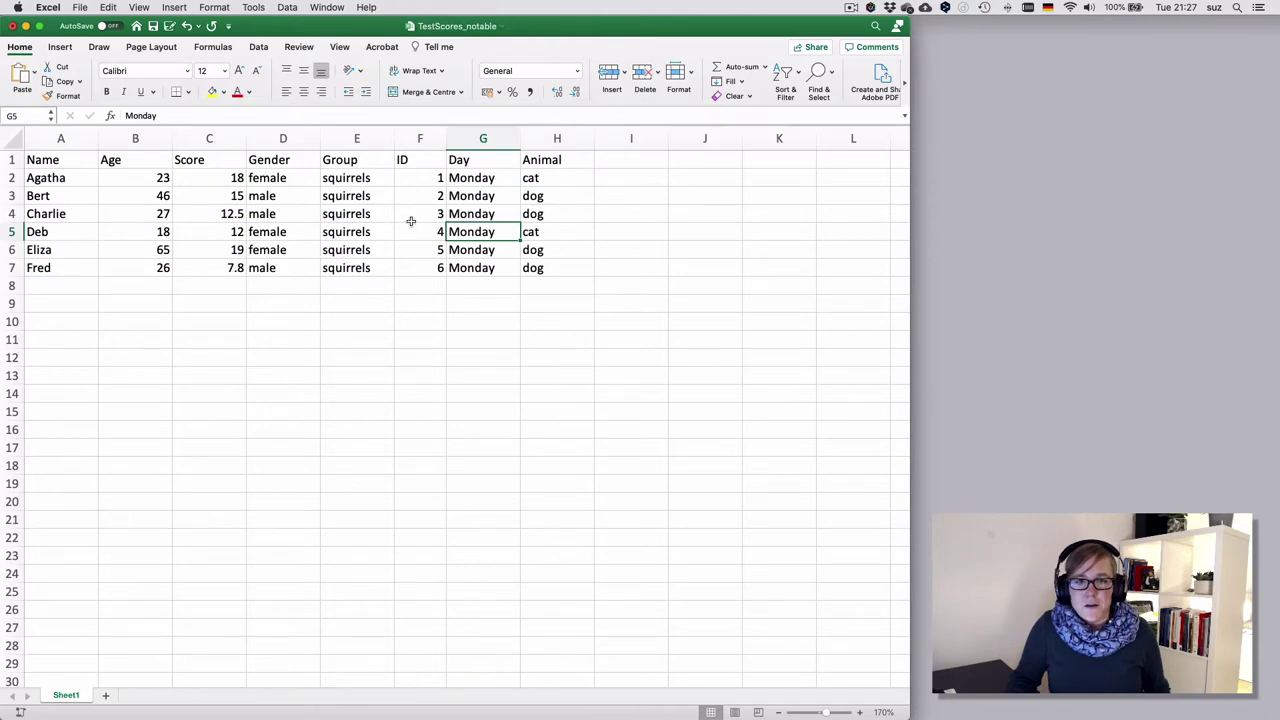
{"action": "left_click", "coordinate": [410, 220]}
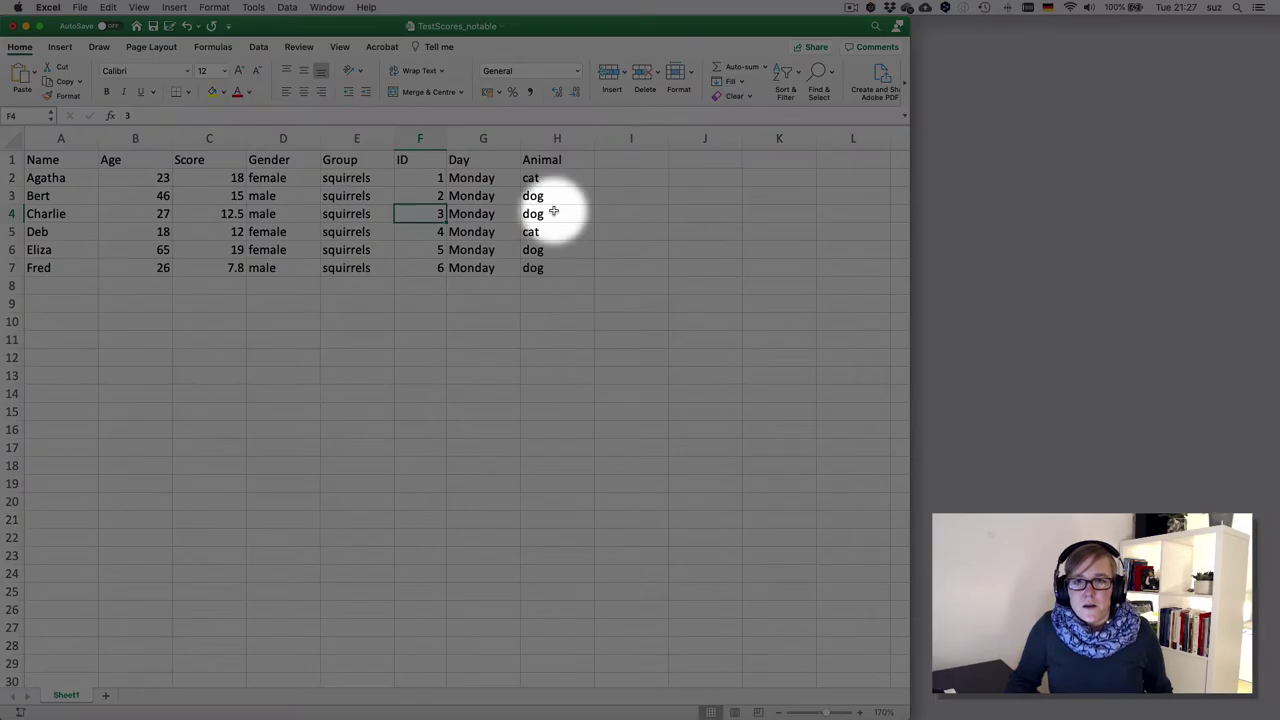
{"action": "left_click", "coordinate": [797, 72]}
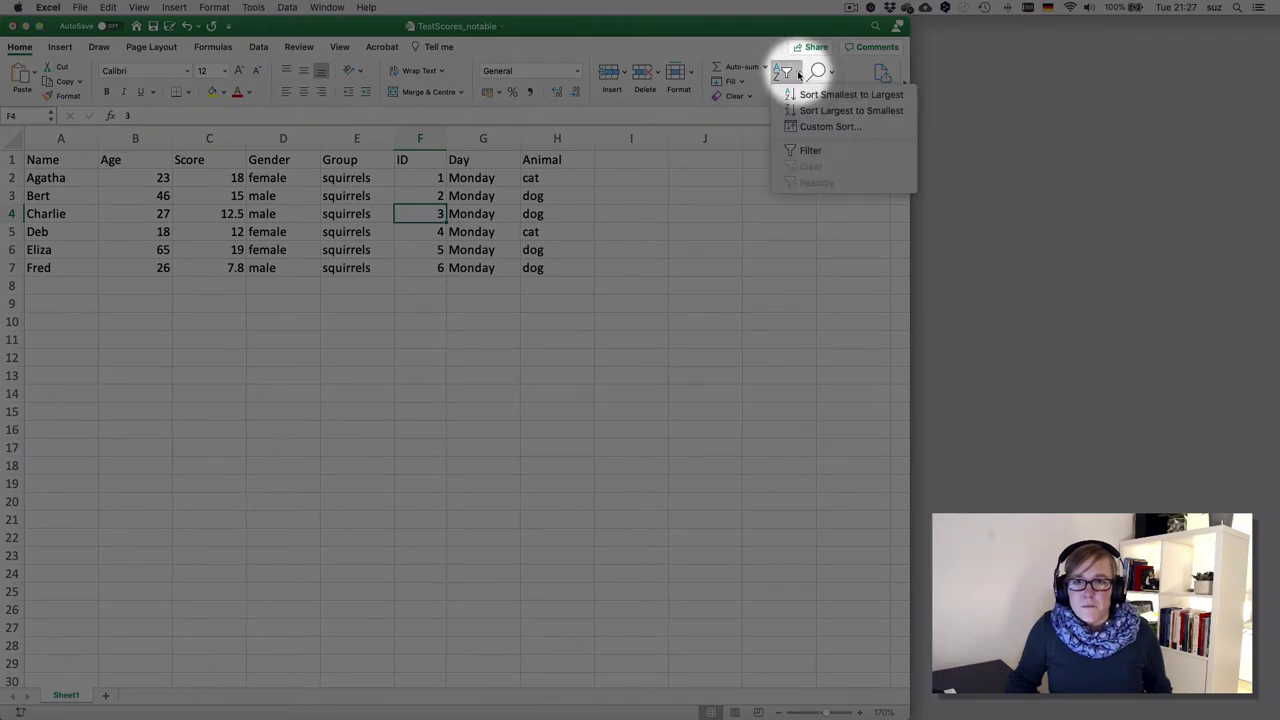
{"action": "left_click", "coordinate": [810, 151]}
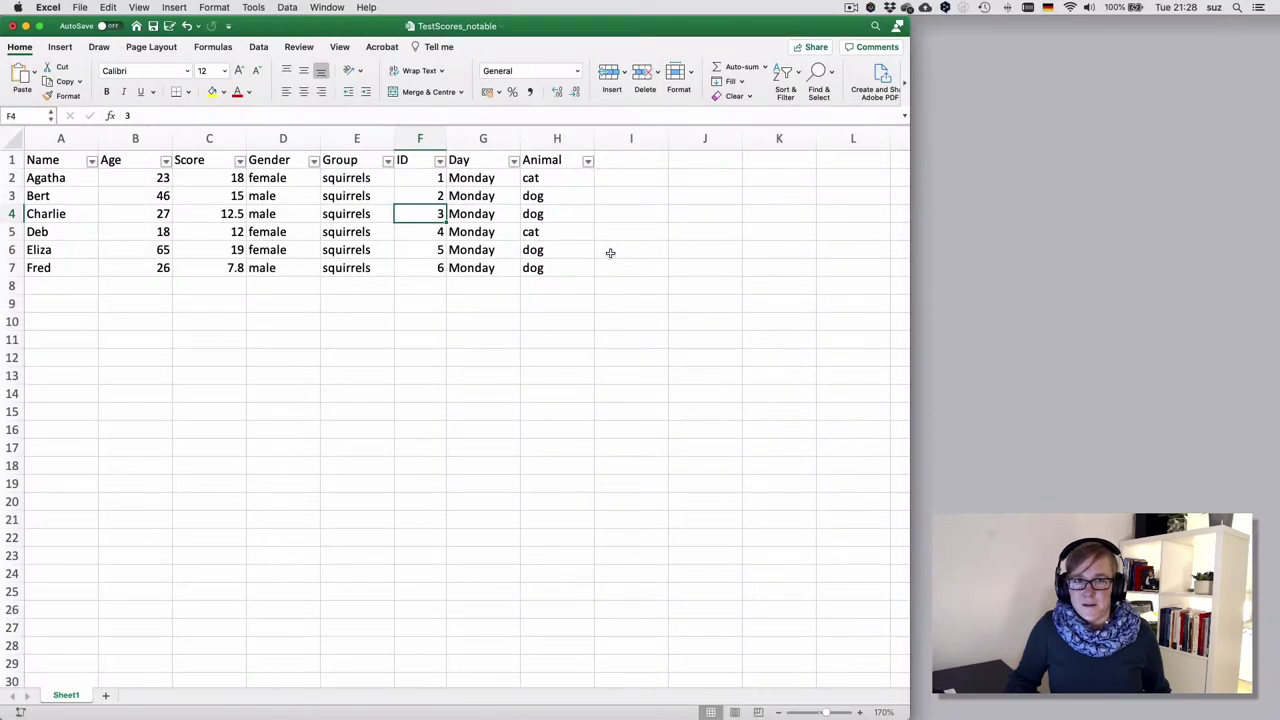
{"action": "left_click", "coordinate": [327, 7]}
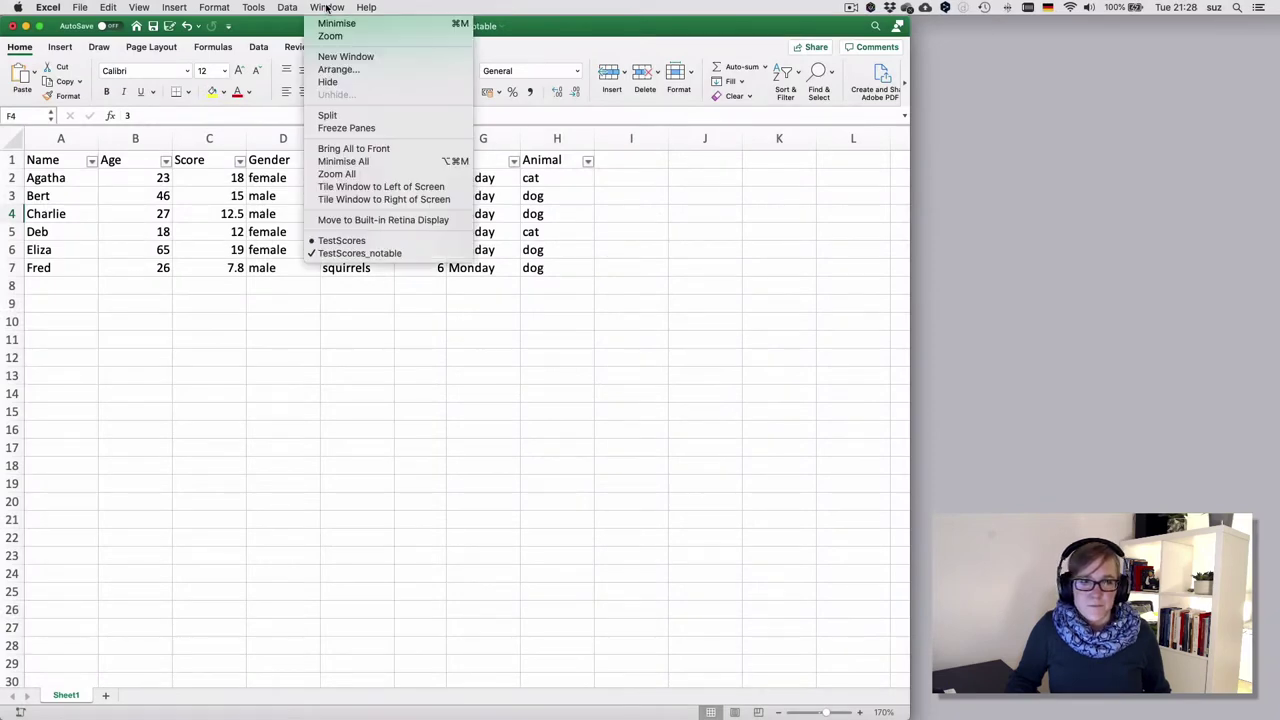
Step: Return to the TestScores workbook and view the Sort & Filter commands without choosing one
{"action": "left_click", "coordinate": [394, 241]}
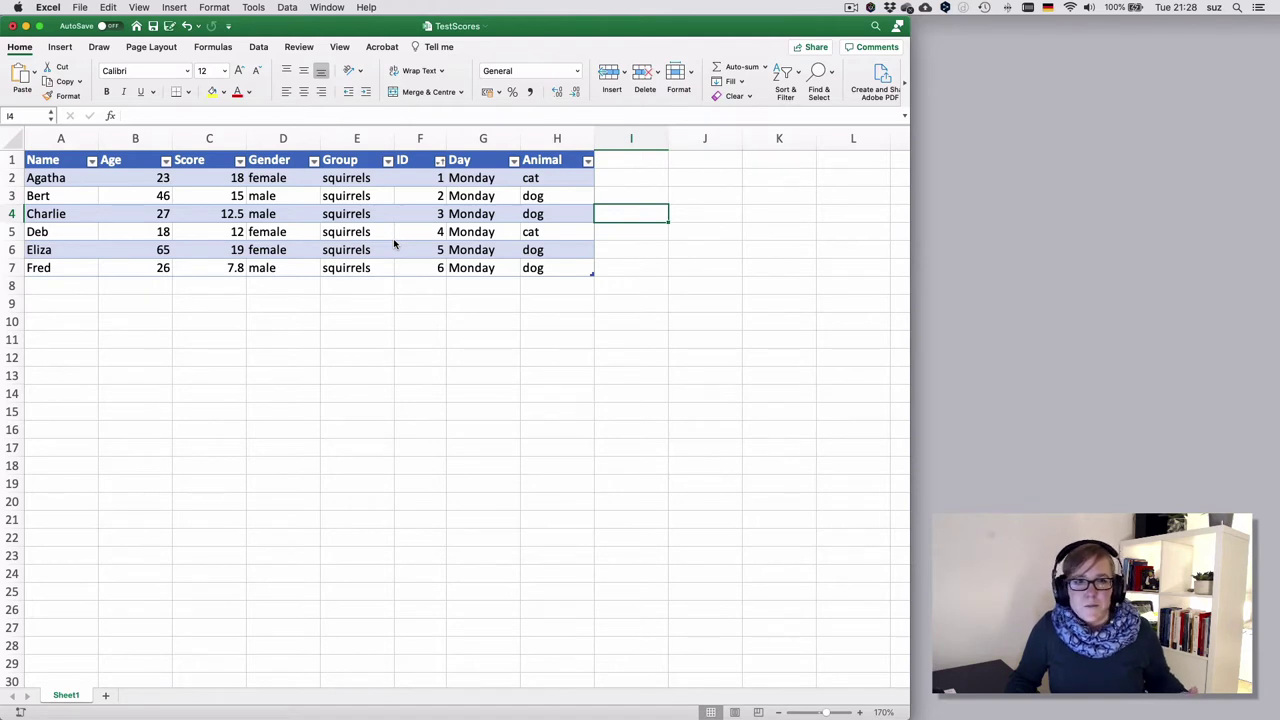
{"action": "left_click", "coordinate": [797, 77]}
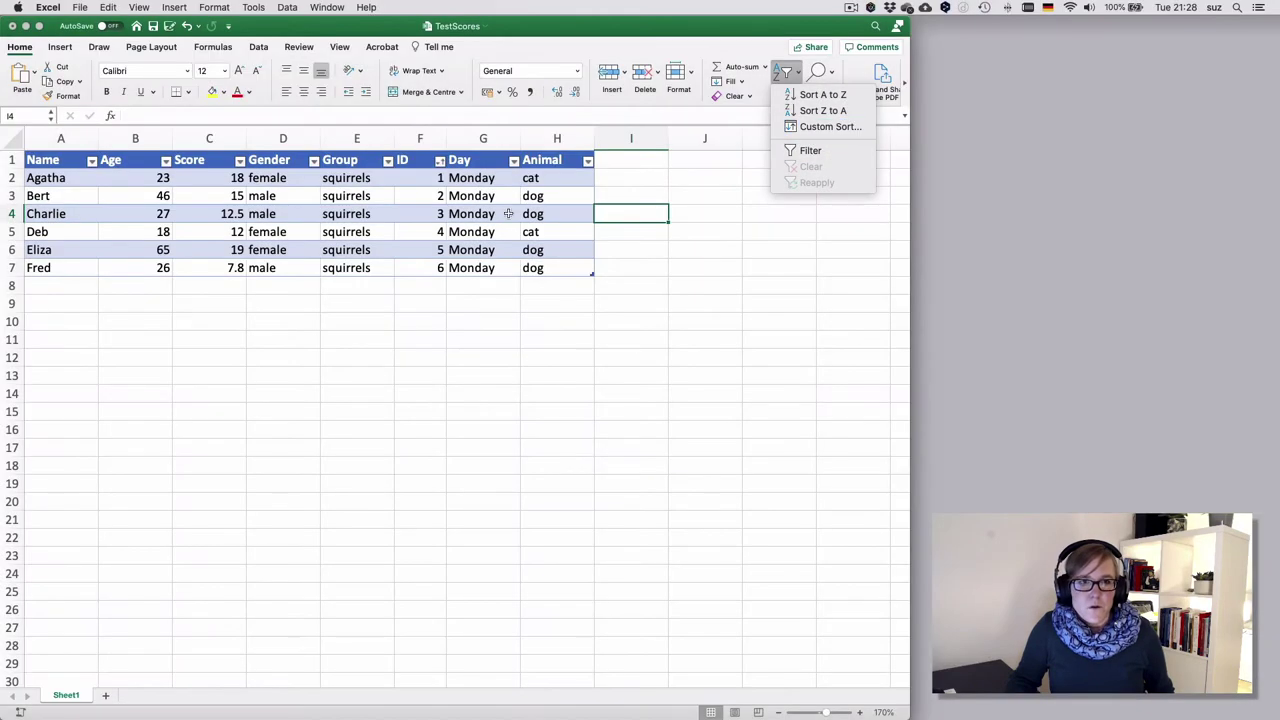
{"action": "left_click", "coordinate": [477, 225]}
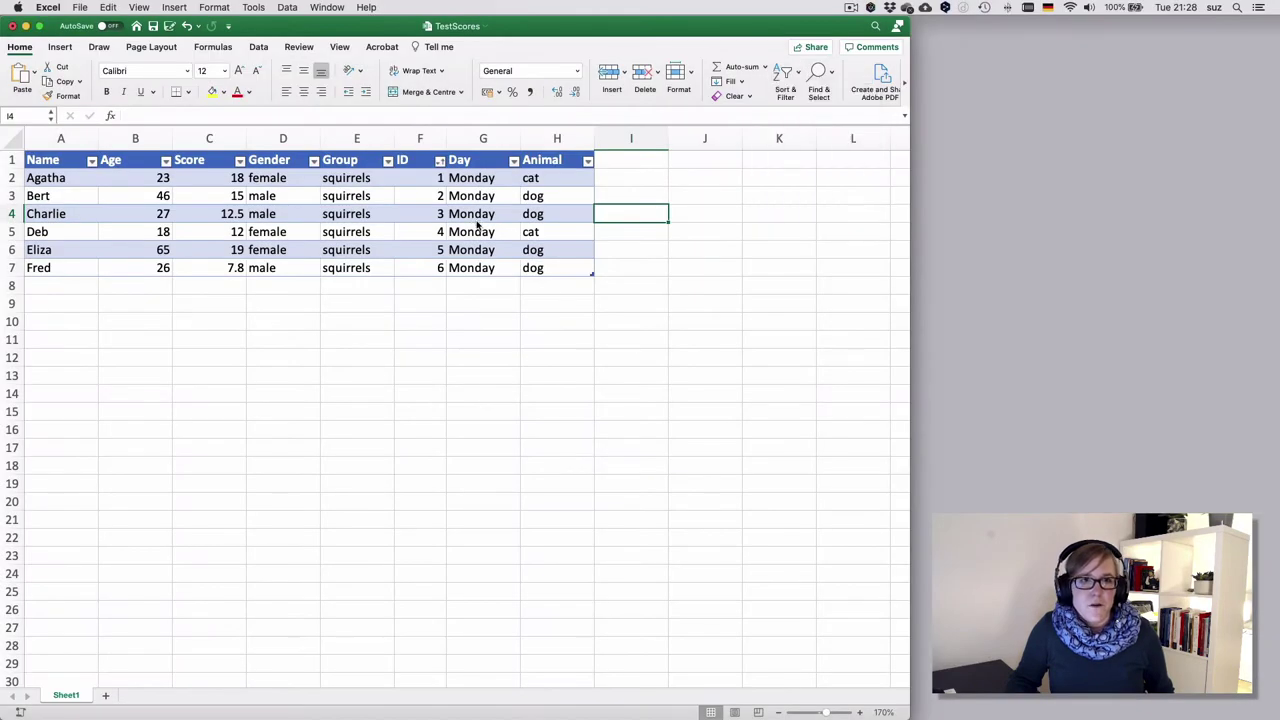
Step: Try a Data tab Sort from outside the table and dismiss the refusal alert
{"action": "left_click", "coordinate": [257, 48]}
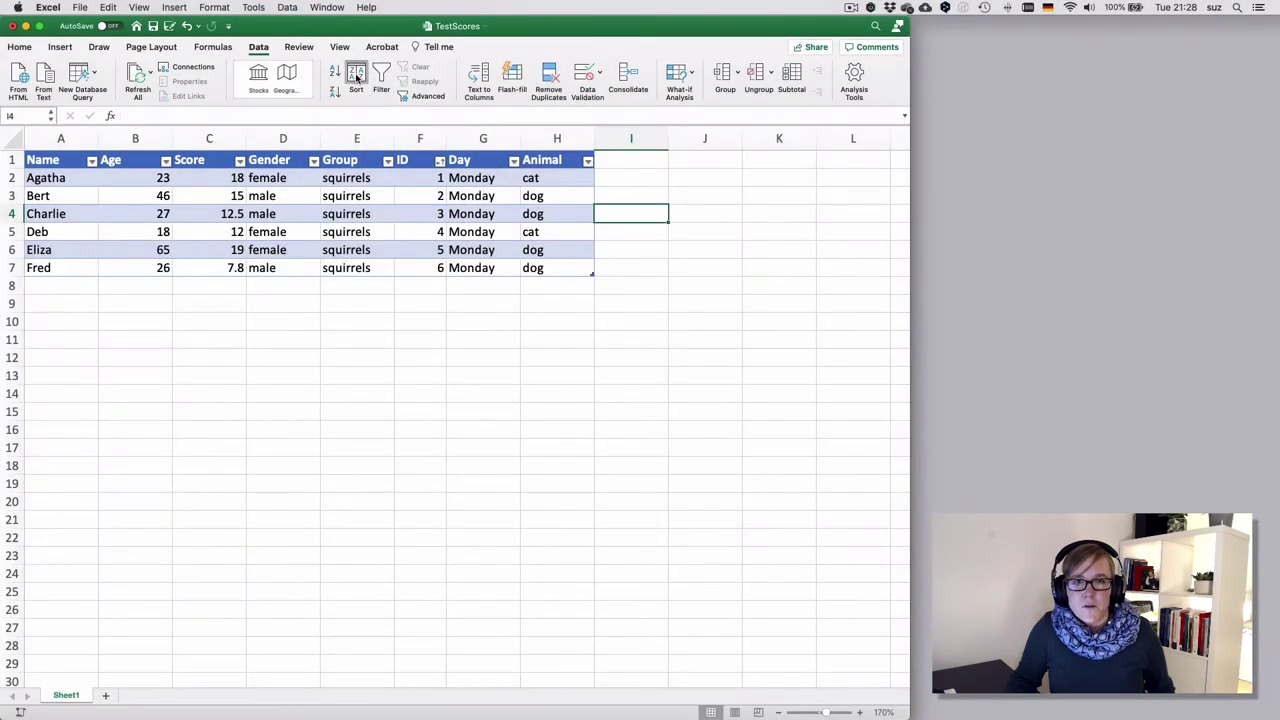
{"action": "left_click", "coordinate": [356, 75]}
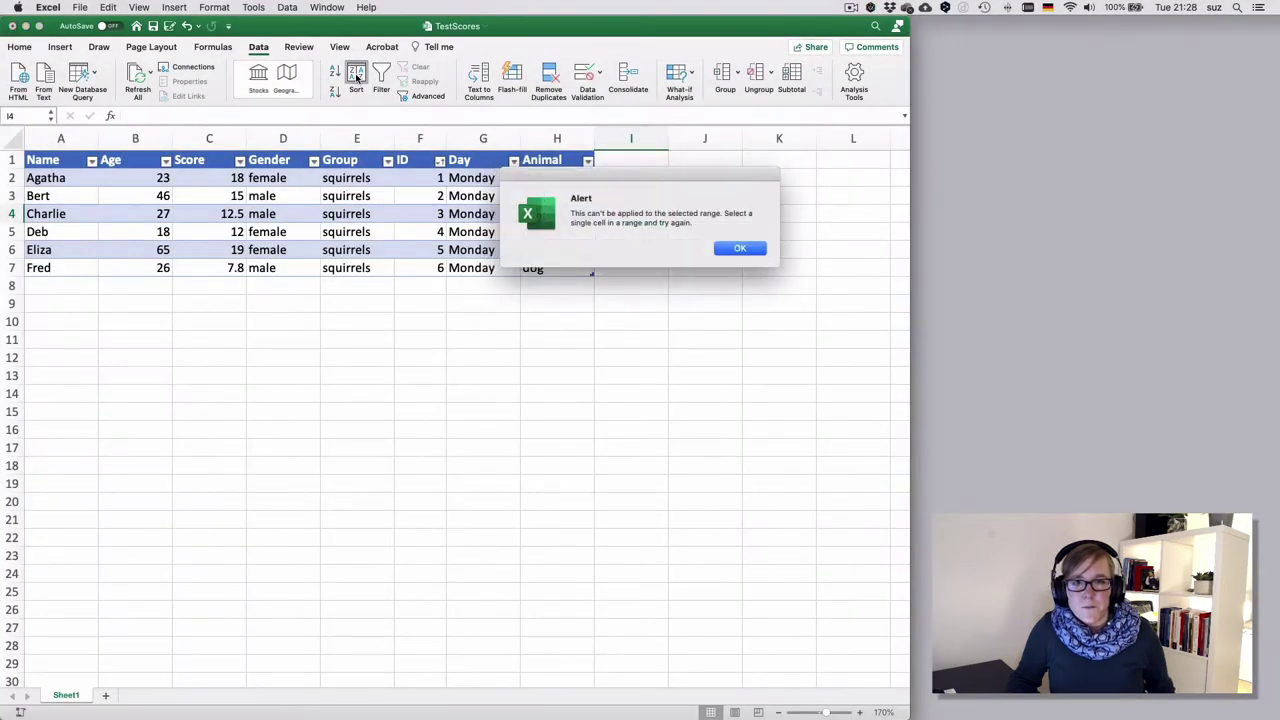
{"action": "left_click", "coordinate": [738, 249]}
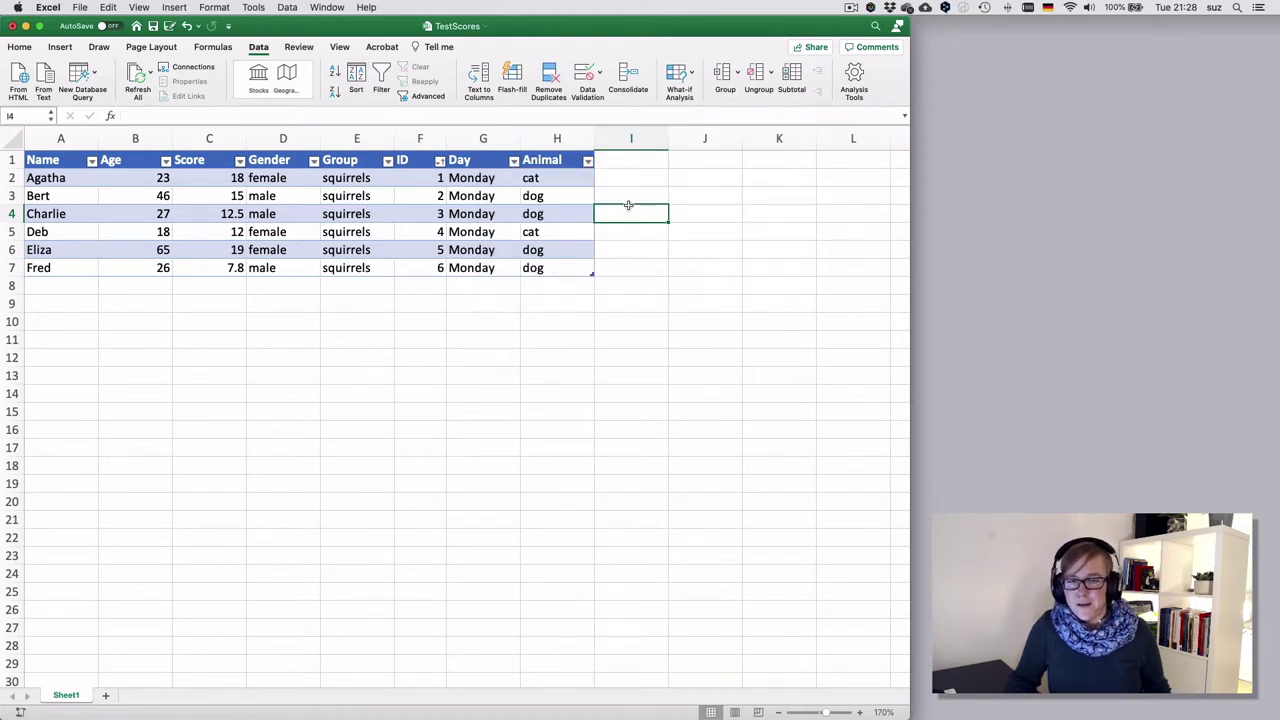
Step: In the Sort dialog, add levels Gender (A to Z) then Age (Smallest to Largest)
{"action": "left_click", "coordinate": [466, 215]}
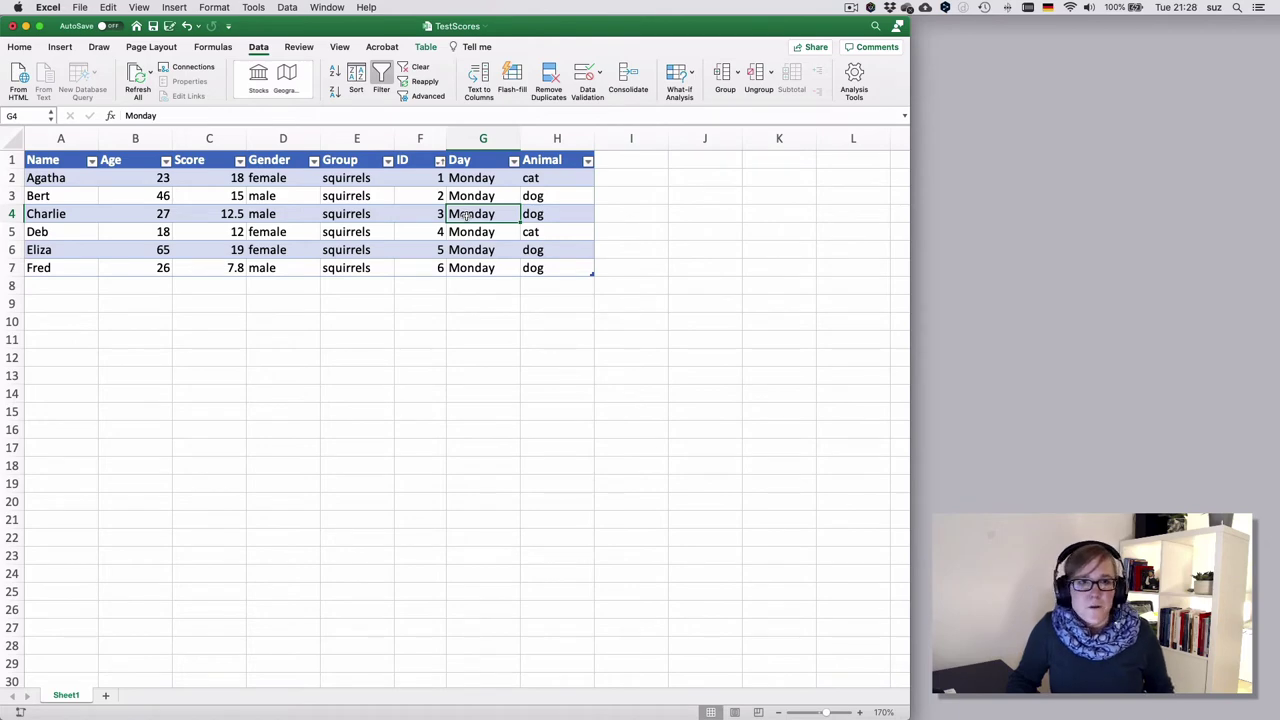
{"action": "left_click", "coordinate": [355, 76]}
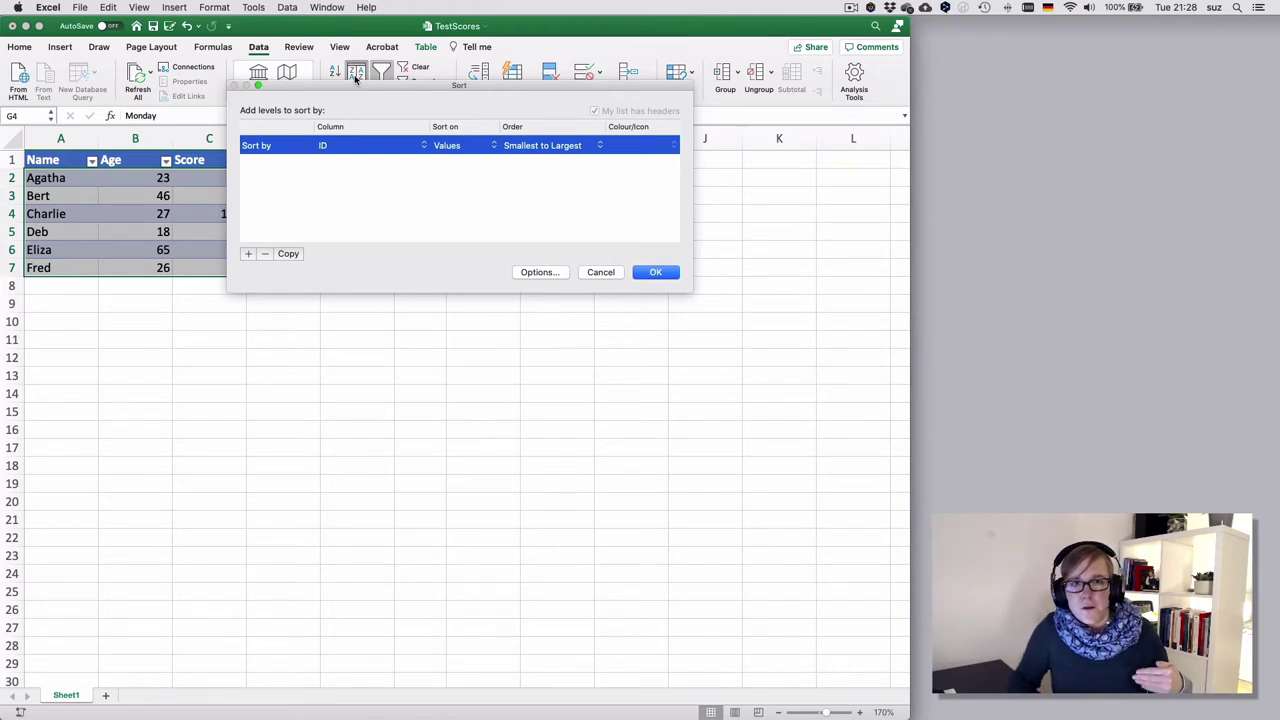
{"action": "left_click", "coordinate": [323, 146]}
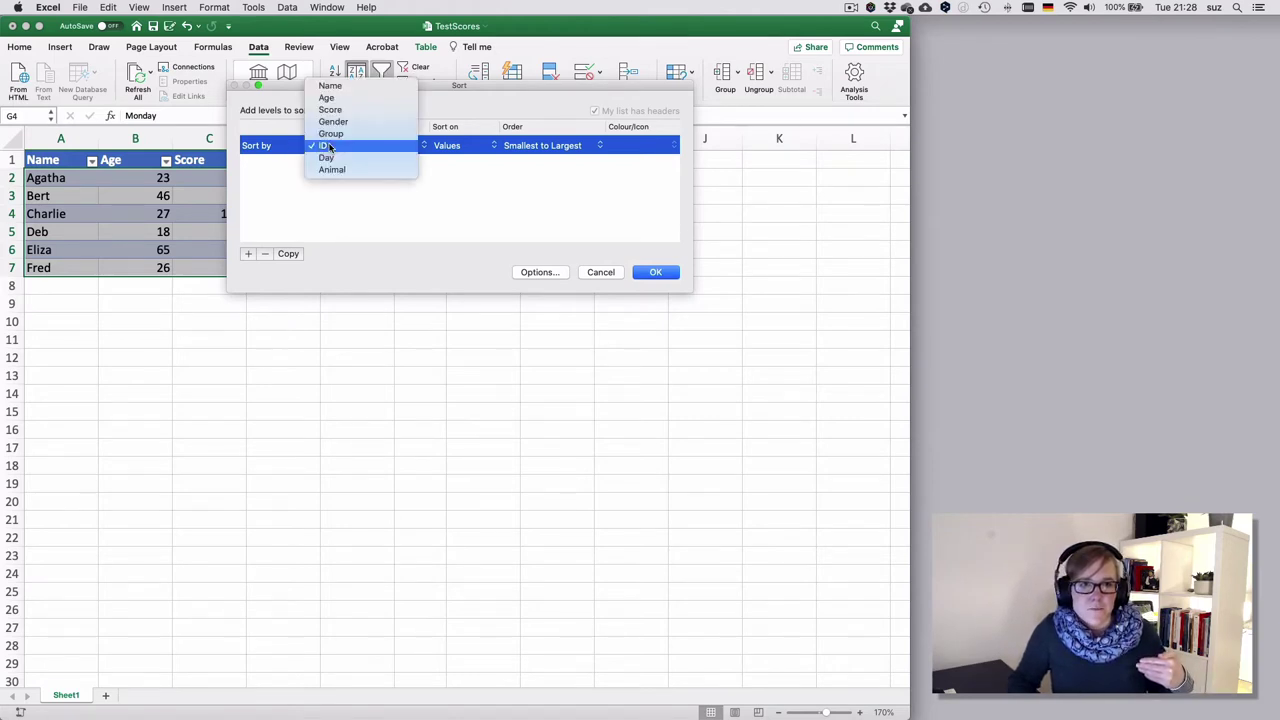
{"action": "left_click", "coordinate": [347, 124]}
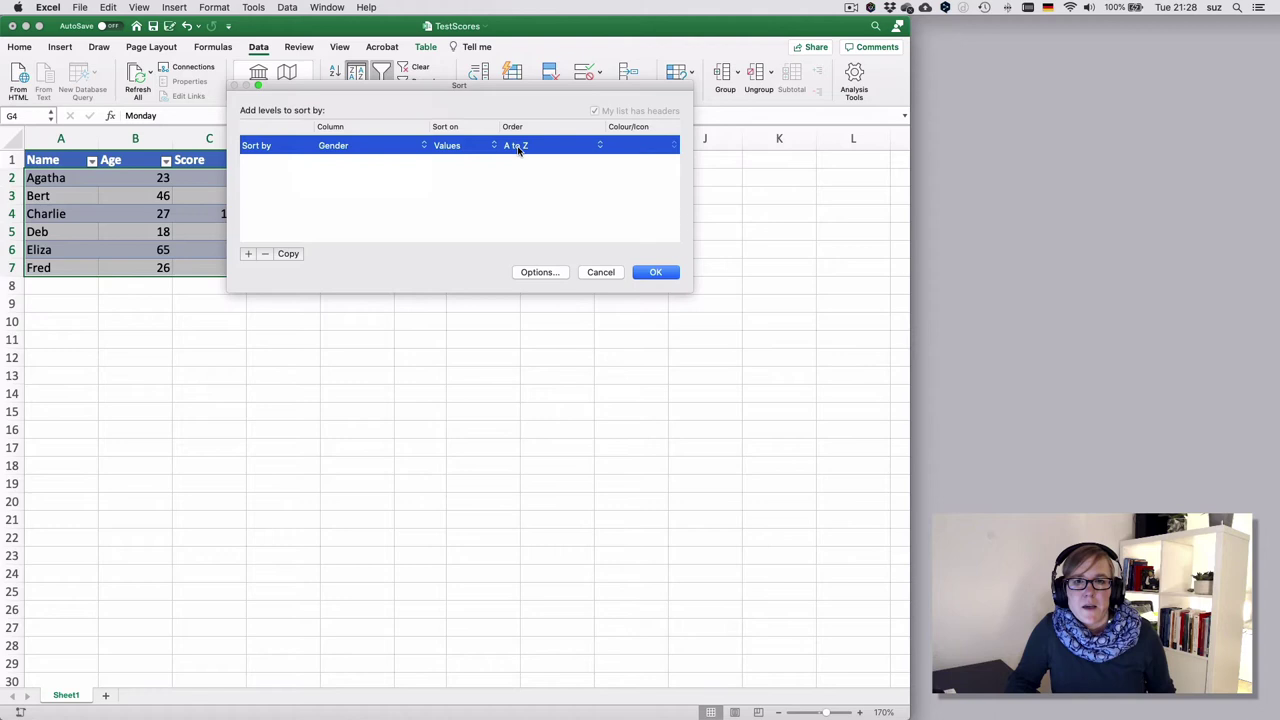
{"action": "left_click", "coordinate": [249, 254]}
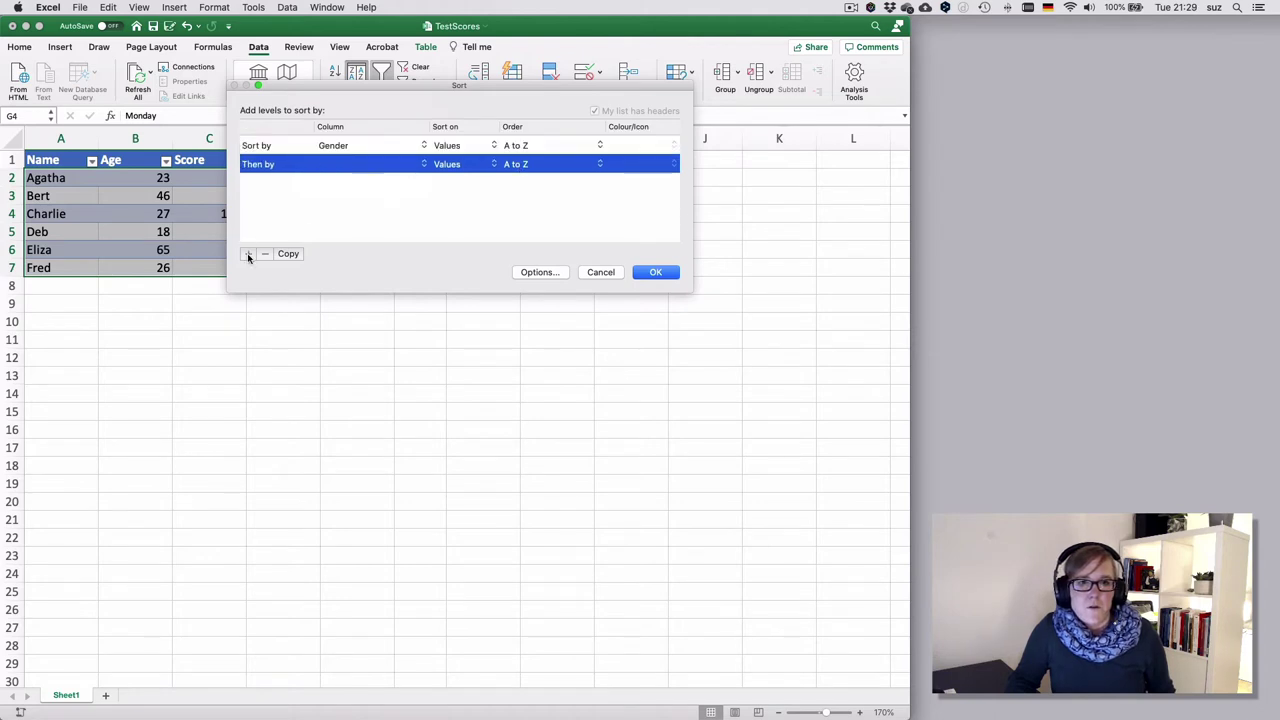
{"action": "left_click", "coordinate": [334, 165]}
{"action": "left_click", "coordinate": [410, 175]}
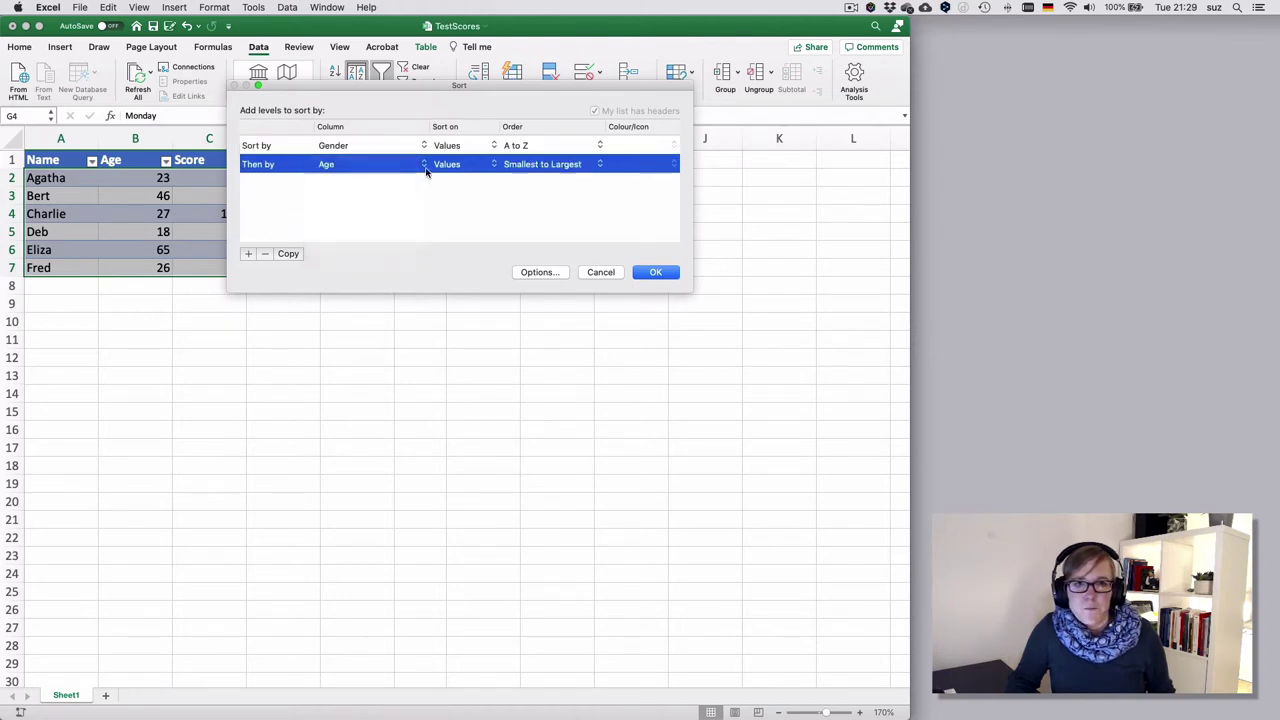
Step: Apply the sort and verify females (ages 18, 23, 65) precede males (26, 27, 46)
{"action": "left_click", "coordinate": [644, 273]}
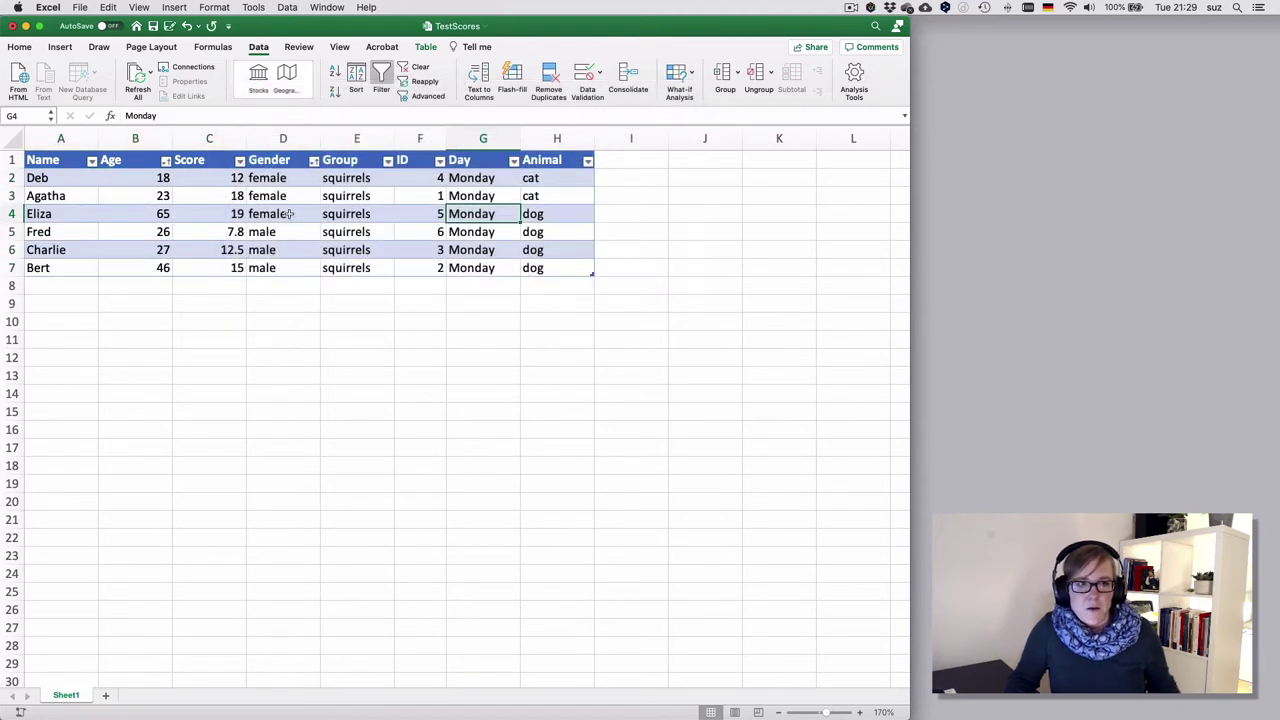
{"action": "left_click_drag", "start_coordinate": [275, 180], "coordinate": [275, 210]}
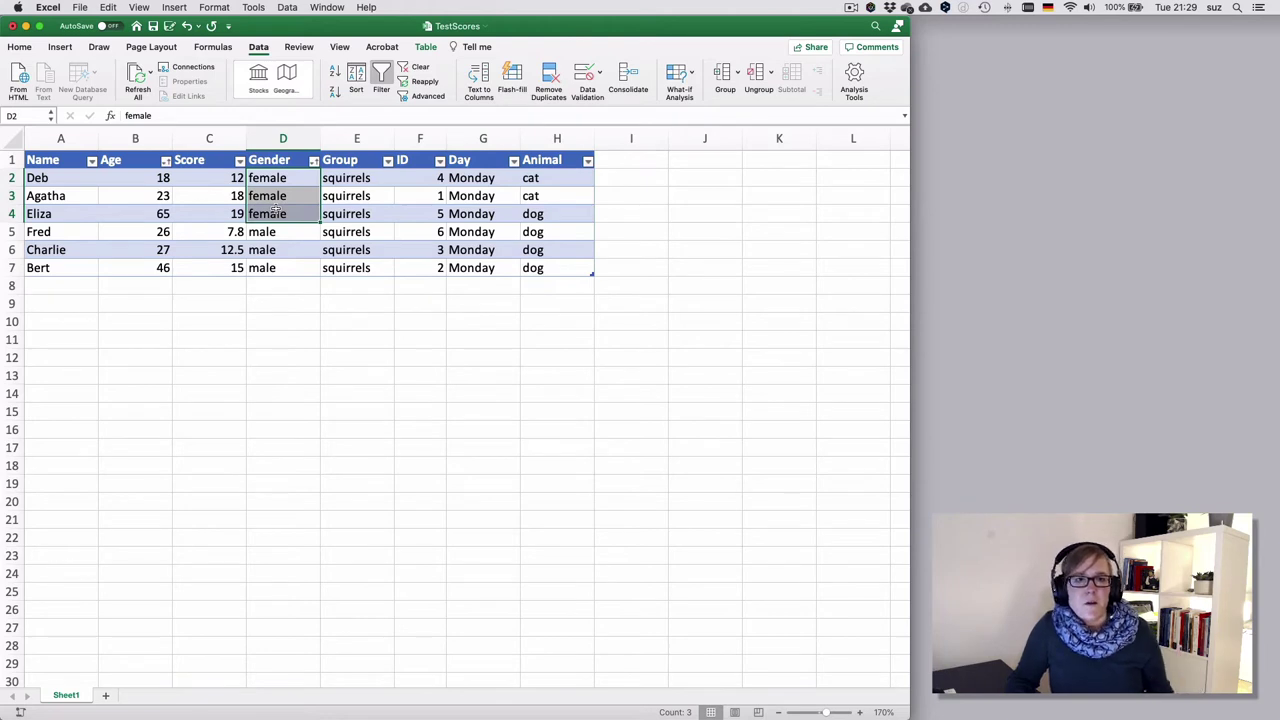
{"action": "left_click_drag", "start_coordinate": [155, 178], "coordinate": [152, 214]}
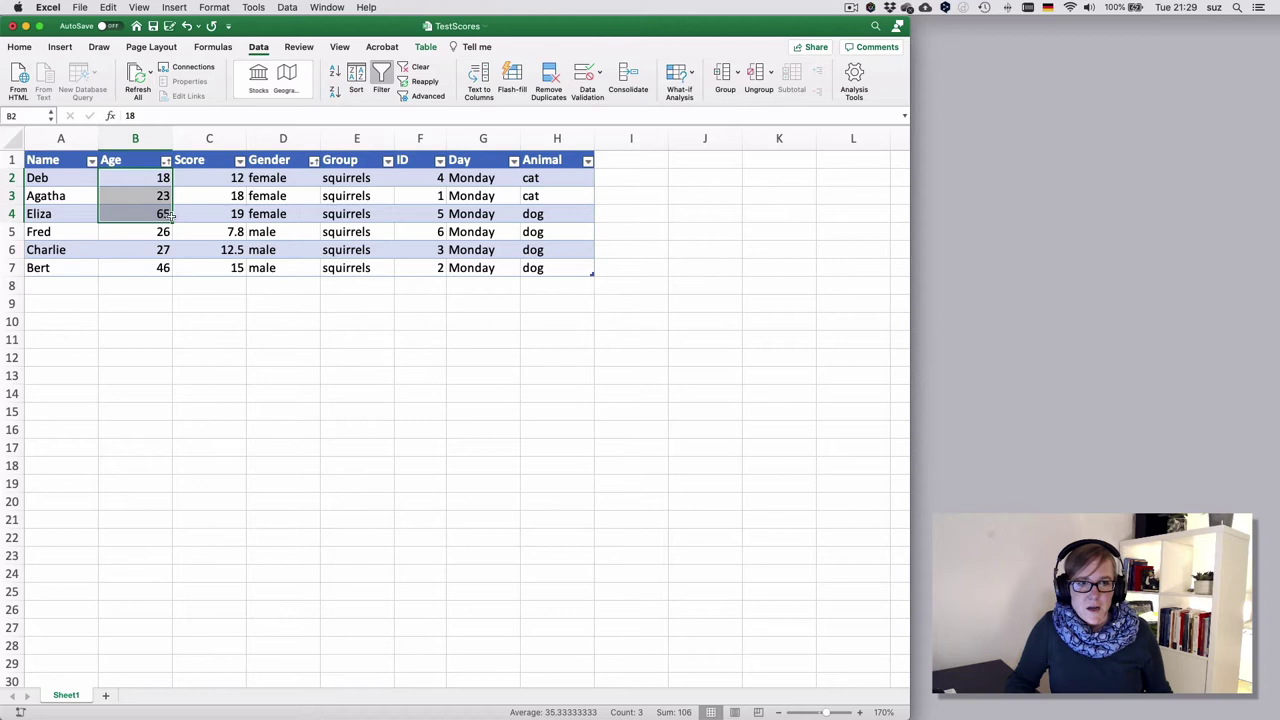
{"action": "left_click_drag", "start_coordinate": [285, 231], "coordinate": [285, 264]}
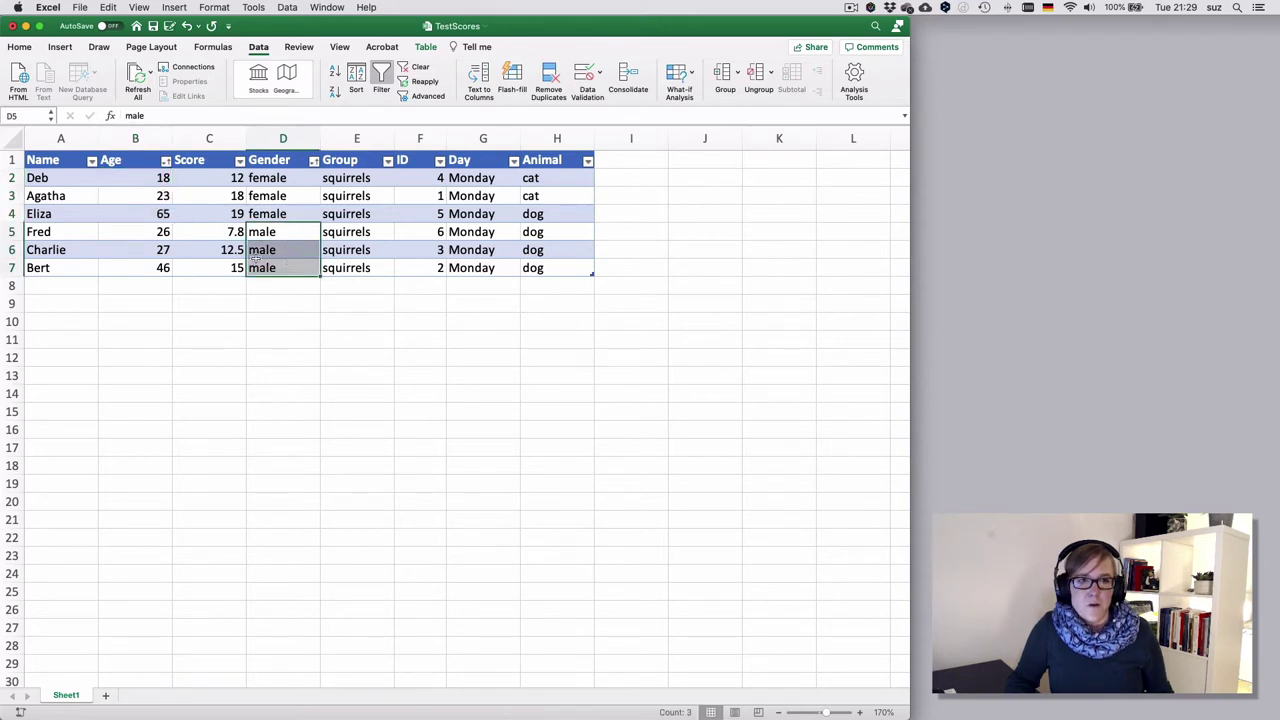
{"action": "left_click_drag", "start_coordinate": [143, 234], "coordinate": [143, 268]}
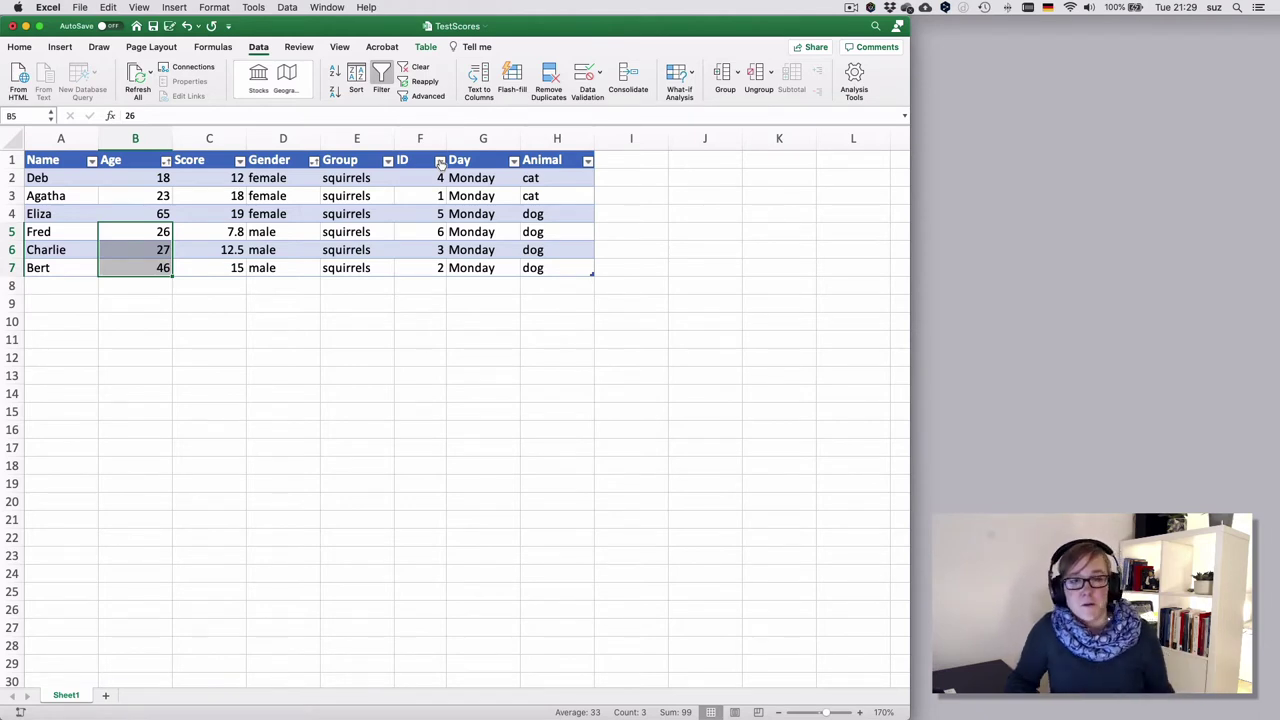
{"action": "left_click", "coordinate": [324, 199]}
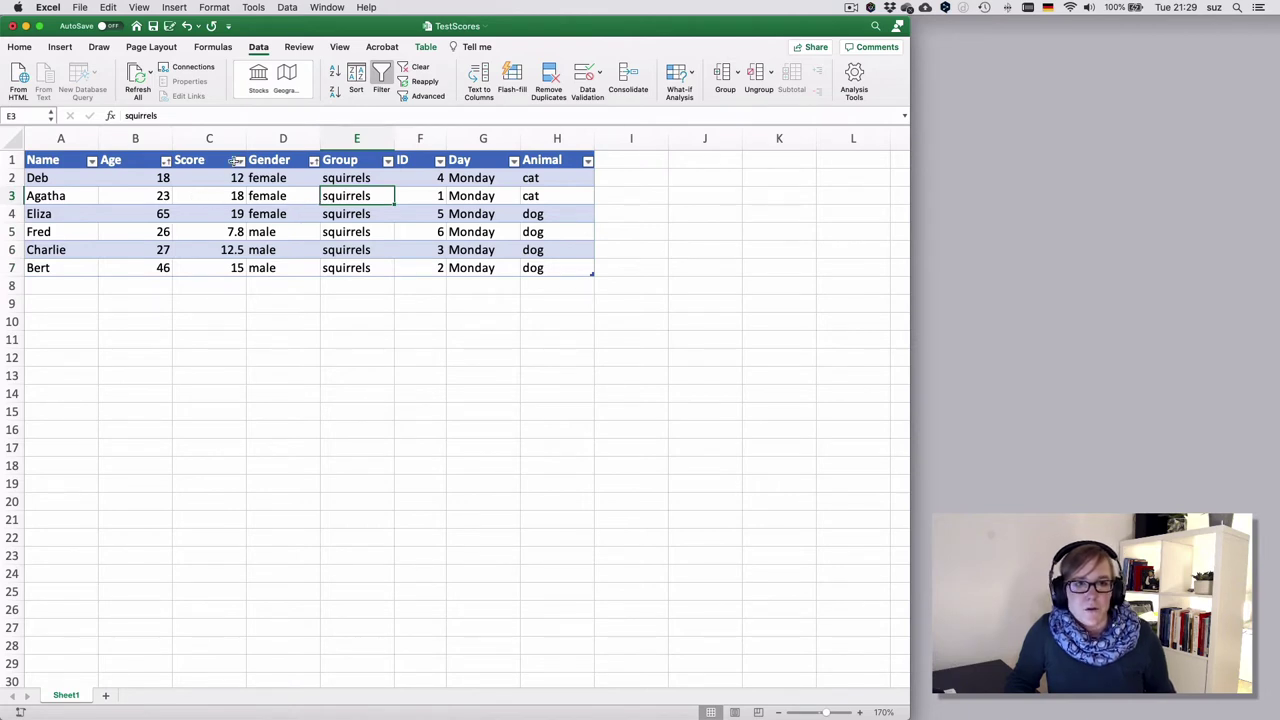
{"action": "left_click", "coordinate": [240, 162]}
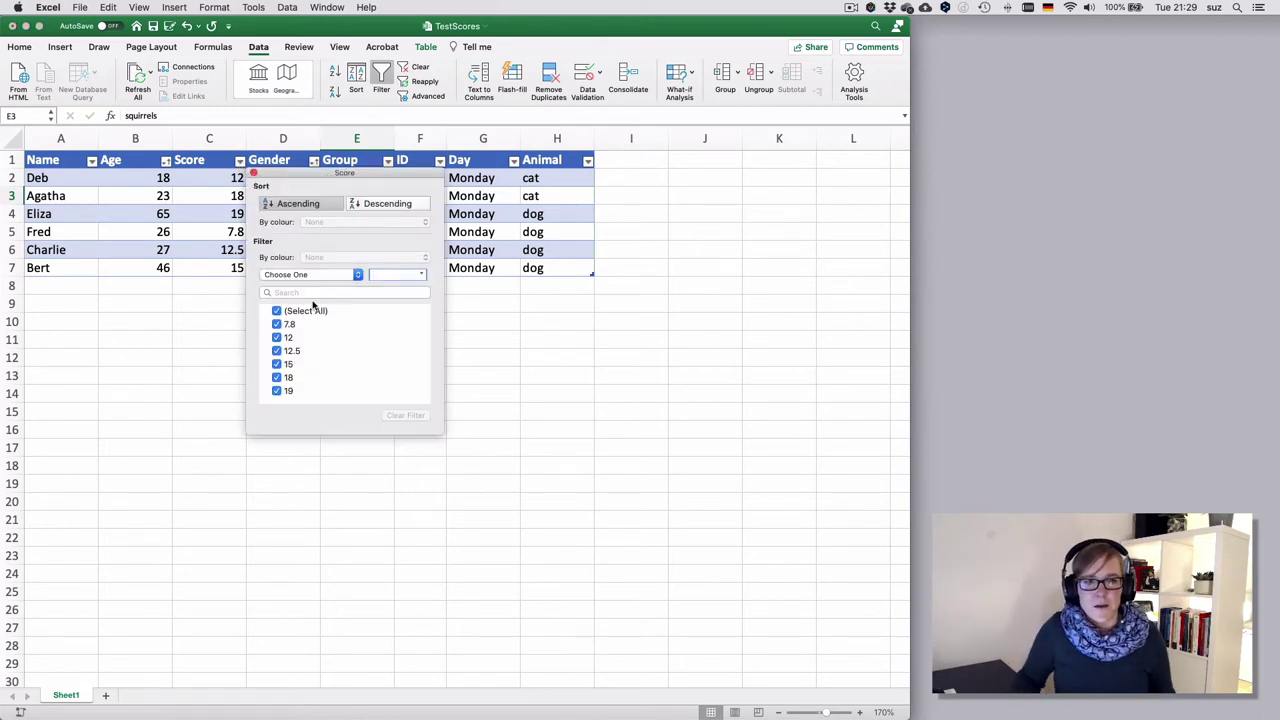
{"action": "left_click", "coordinate": [277, 312]}
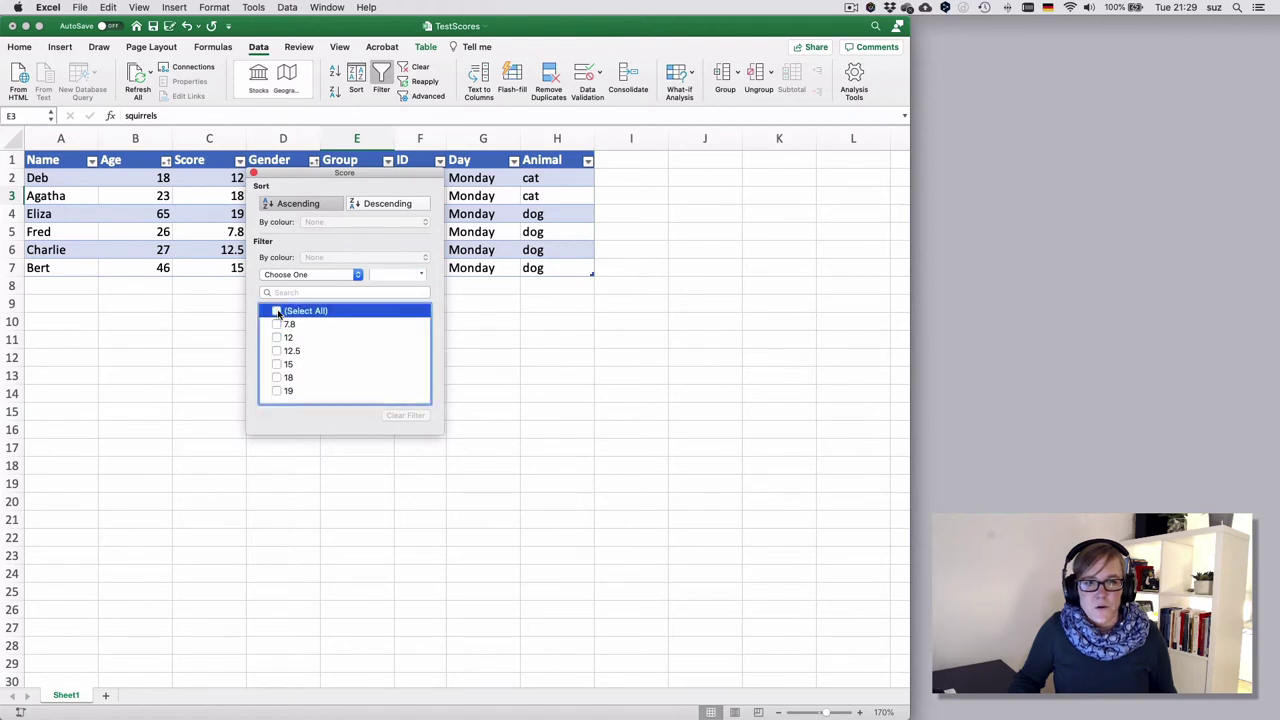
{"action": "left_click", "coordinate": [277, 326]}
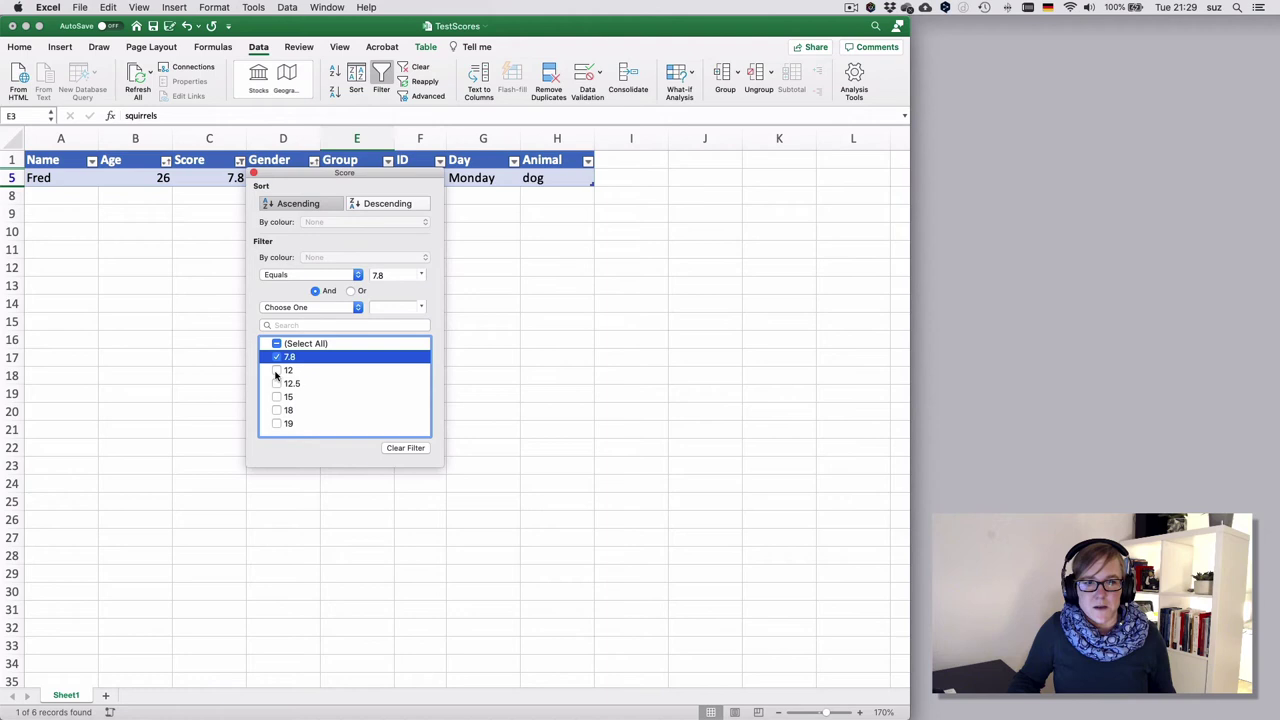
{"action": "left_click", "coordinate": [277, 372]}
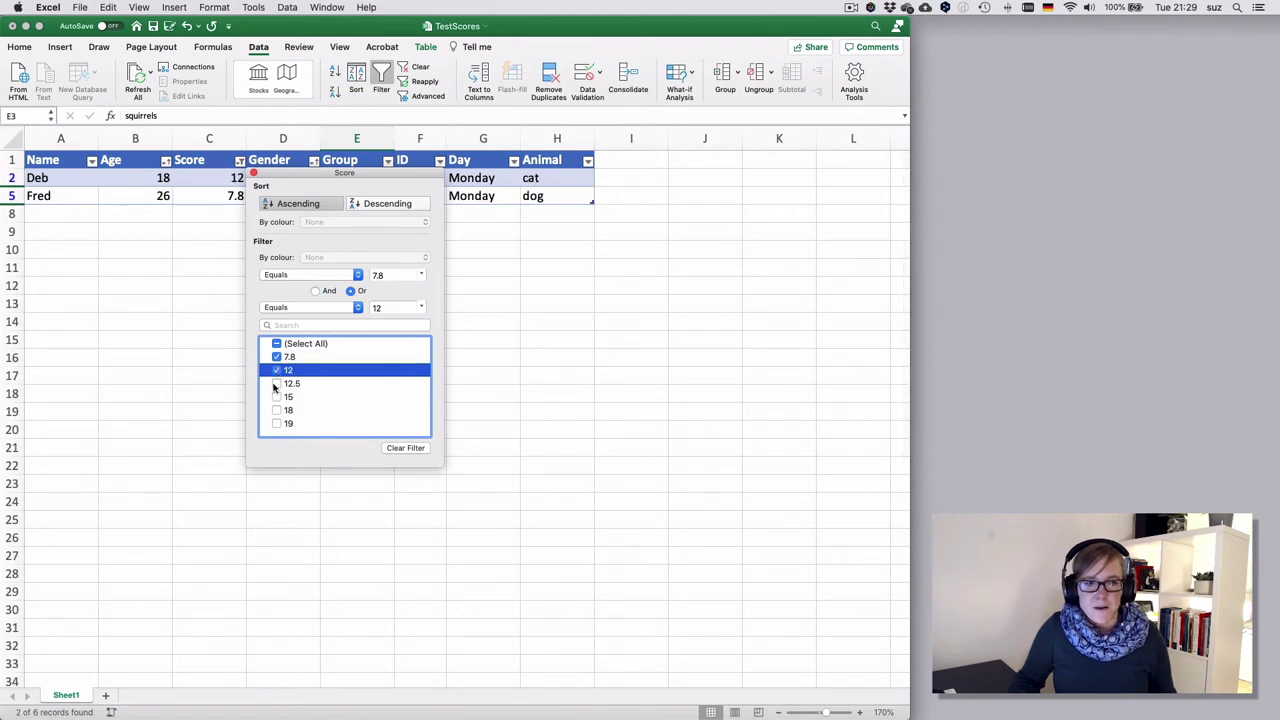
{"action": "left_click", "coordinate": [276, 384]}
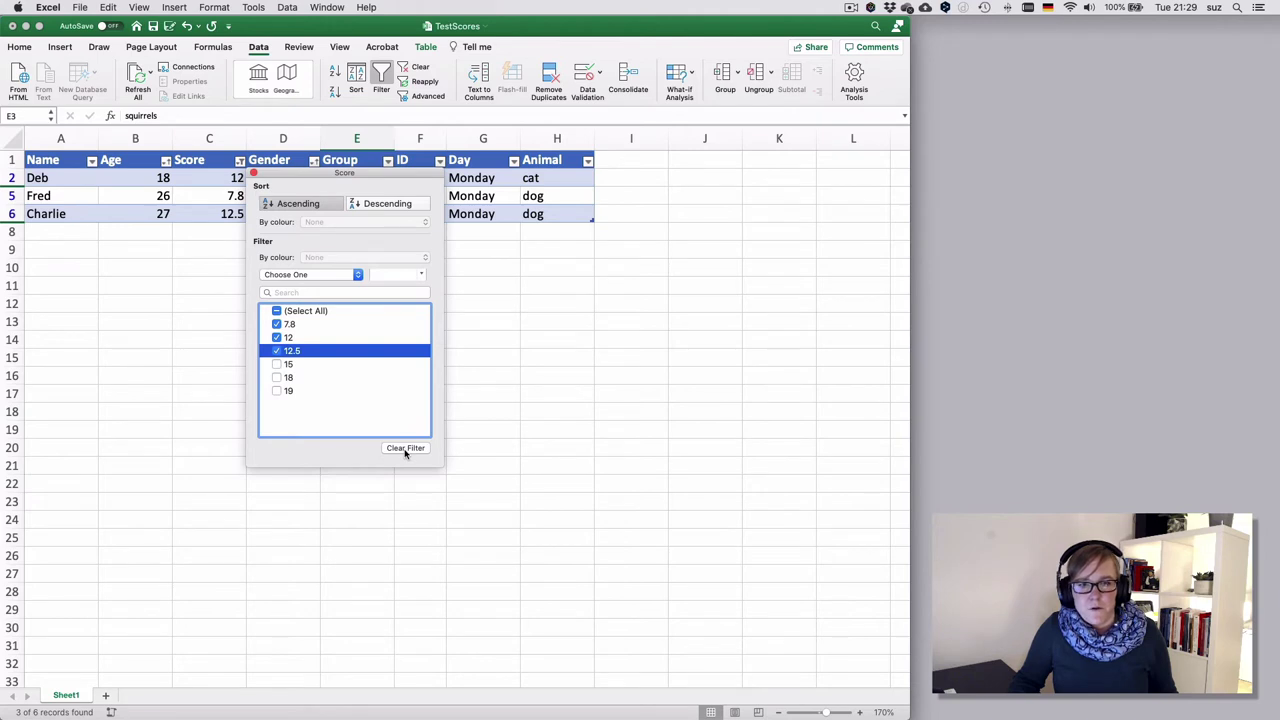
{"action": "left_click", "coordinate": [277, 312]}
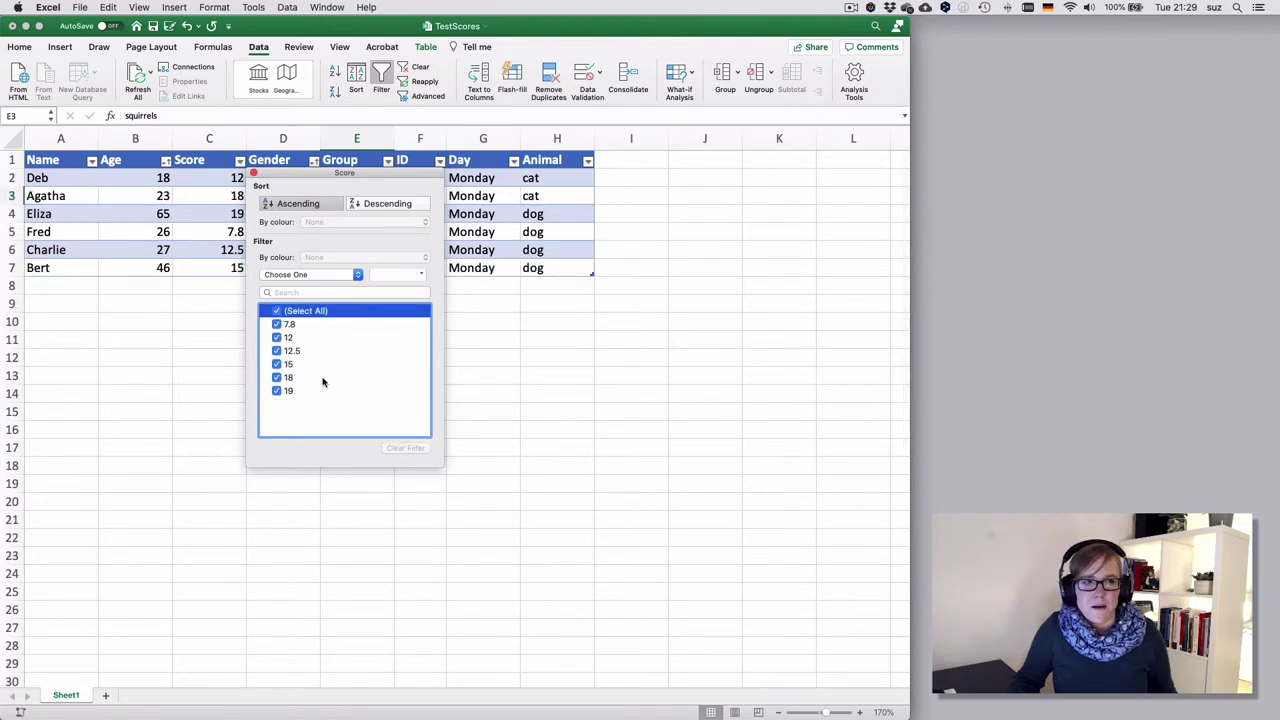
{"action": "left_click", "coordinate": [143, 226]}
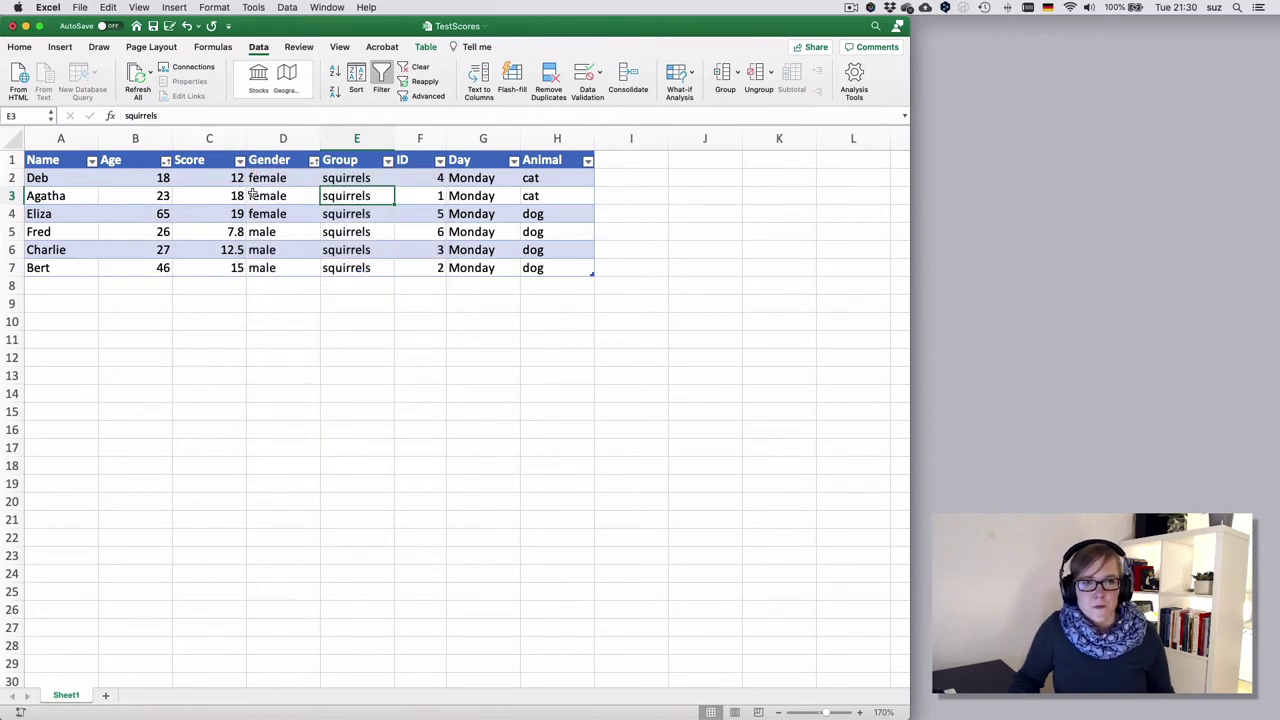
{"action": "left_click", "coordinate": [314, 161]}
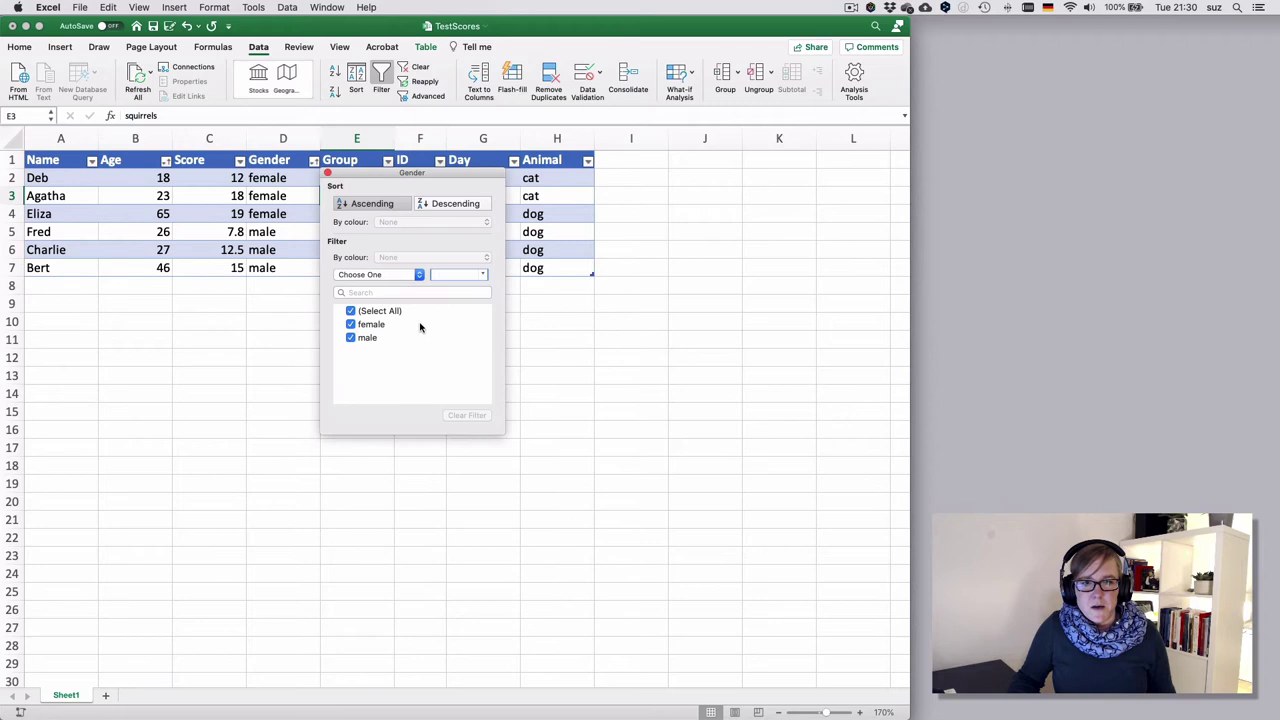
{"action": "left_click", "coordinate": [351, 324]}
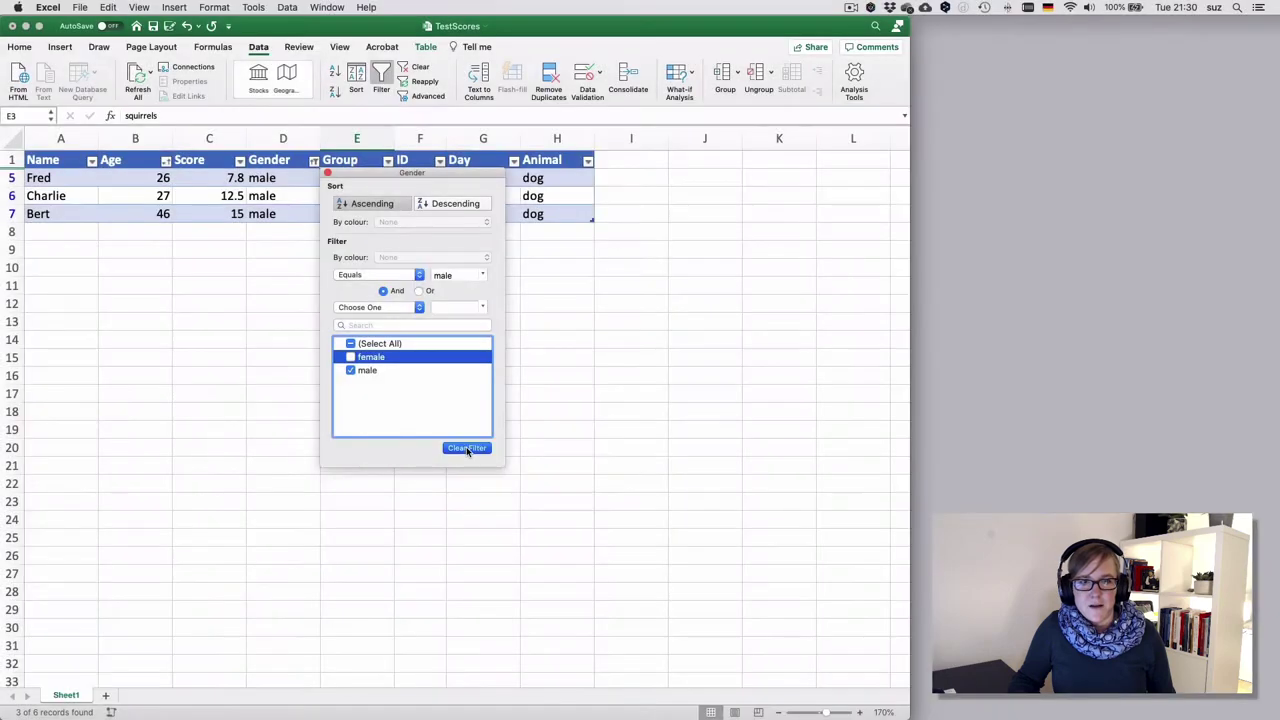
{"action": "left_click", "coordinate": [467, 448]}
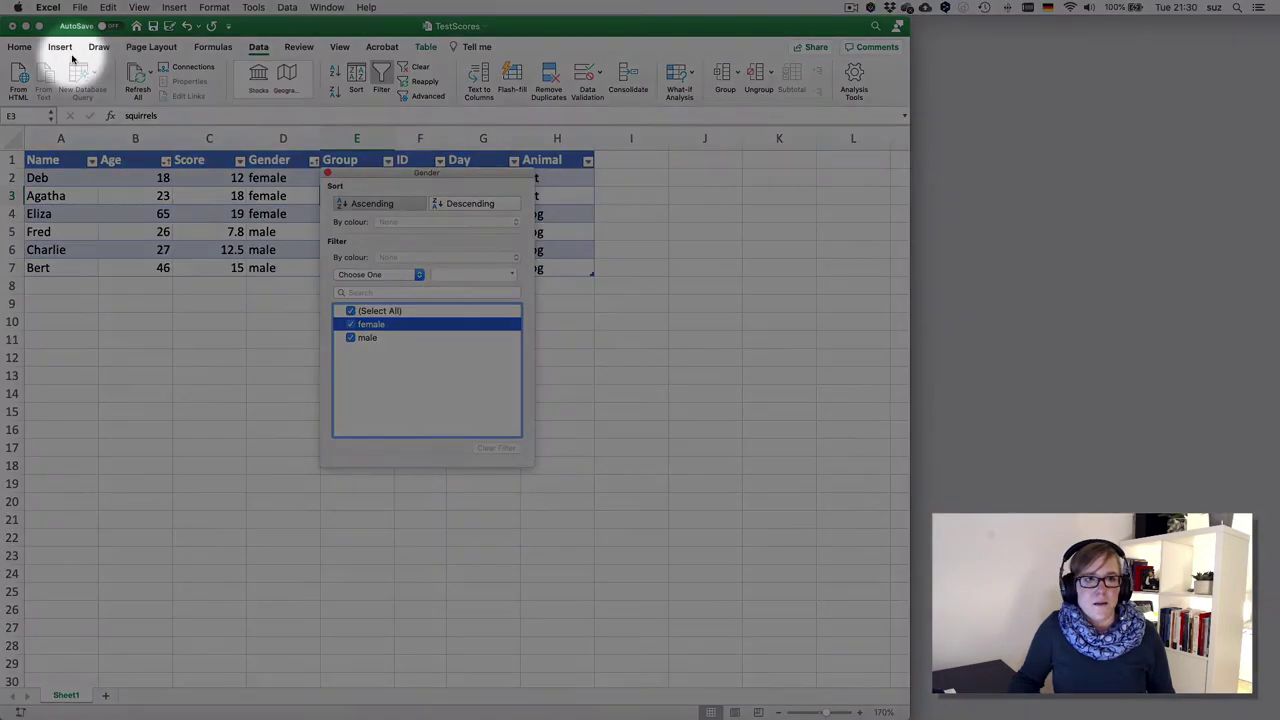
{"action": "left_click", "coordinate": [19, 46]}
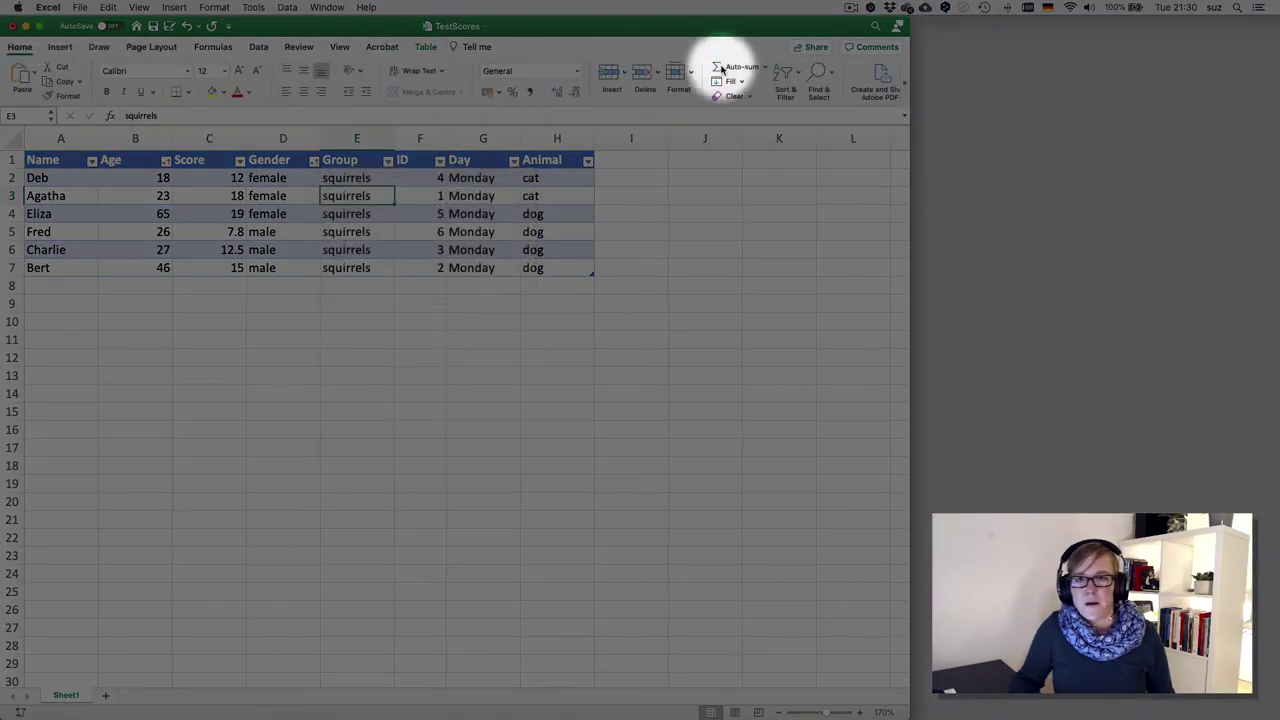
{"action": "left_click", "coordinate": [788, 73]}
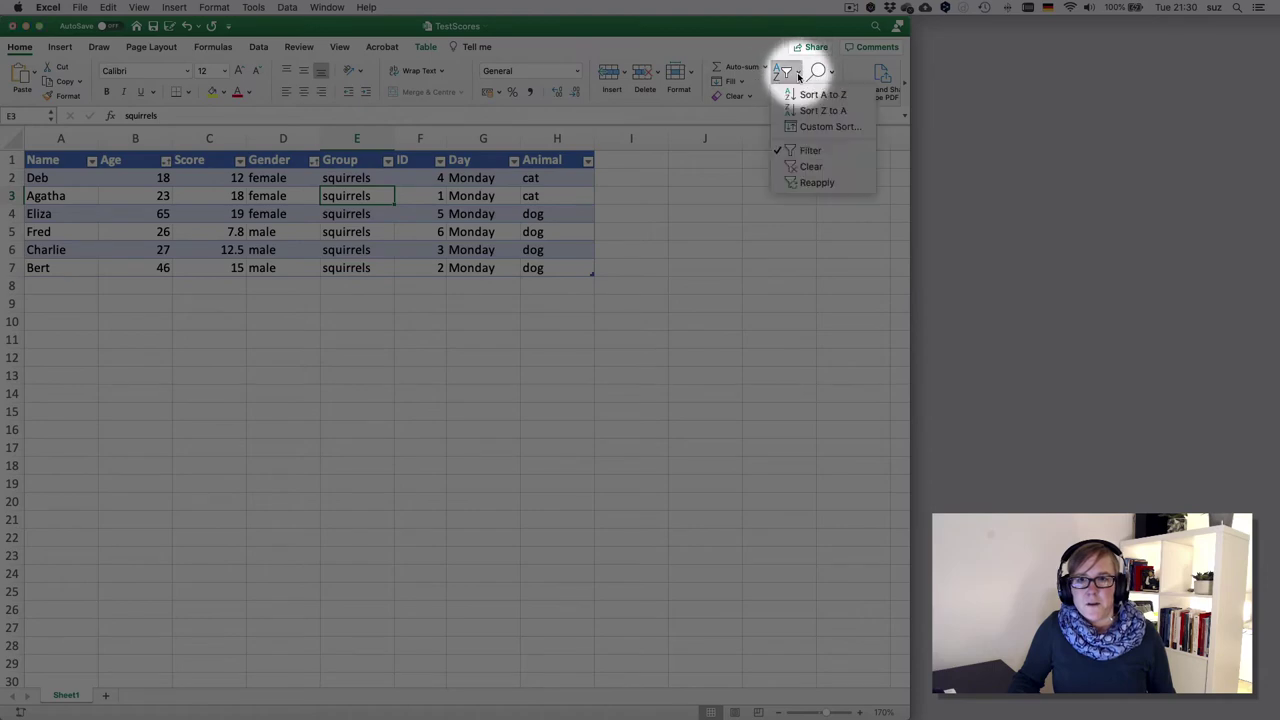
{"action": "left_click", "coordinate": [817, 168]}
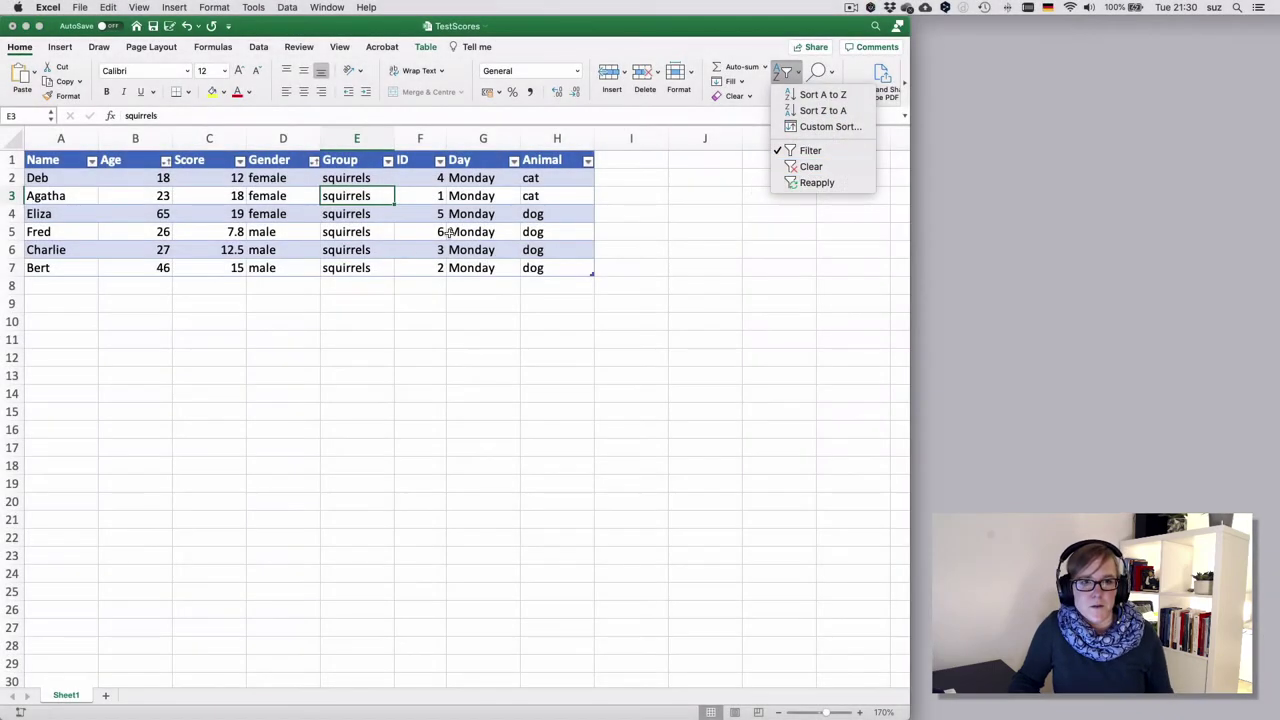
{"action": "left_click", "coordinate": [293, 229]}
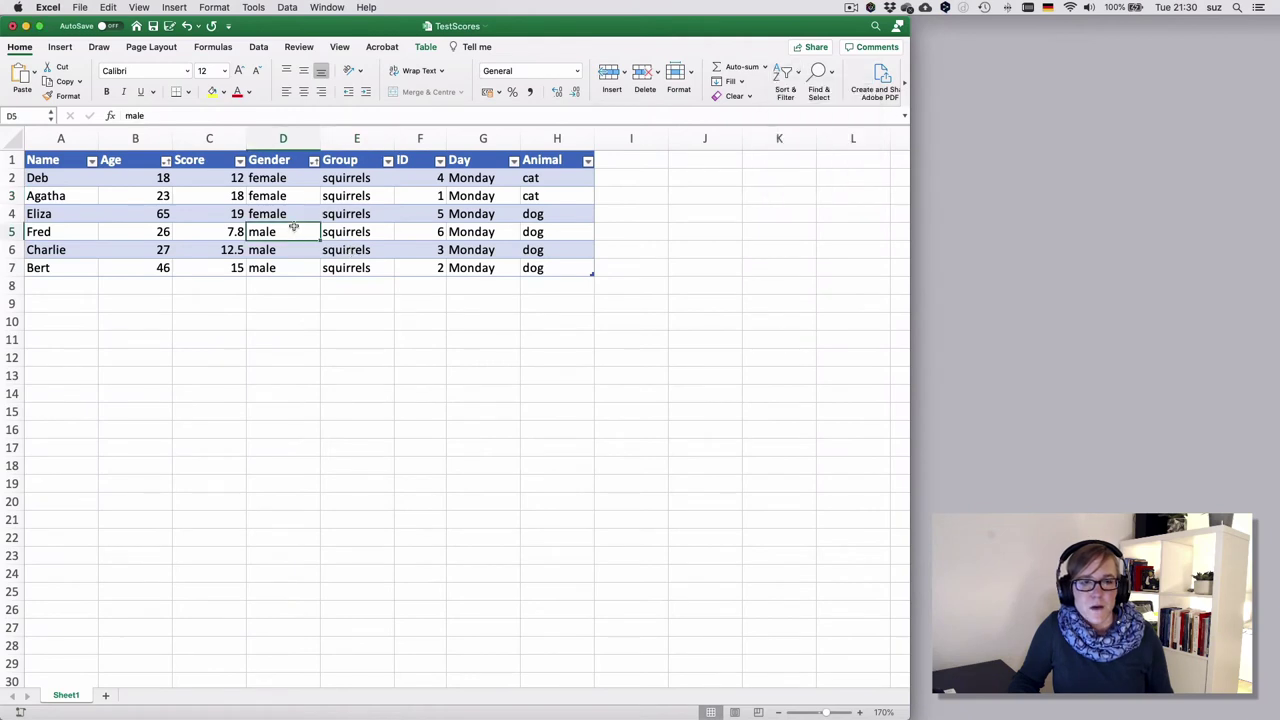
Step: Enter a Gender text filter condition of Begins with 'fe'
{"action": "left_click", "coordinate": [313, 162]}
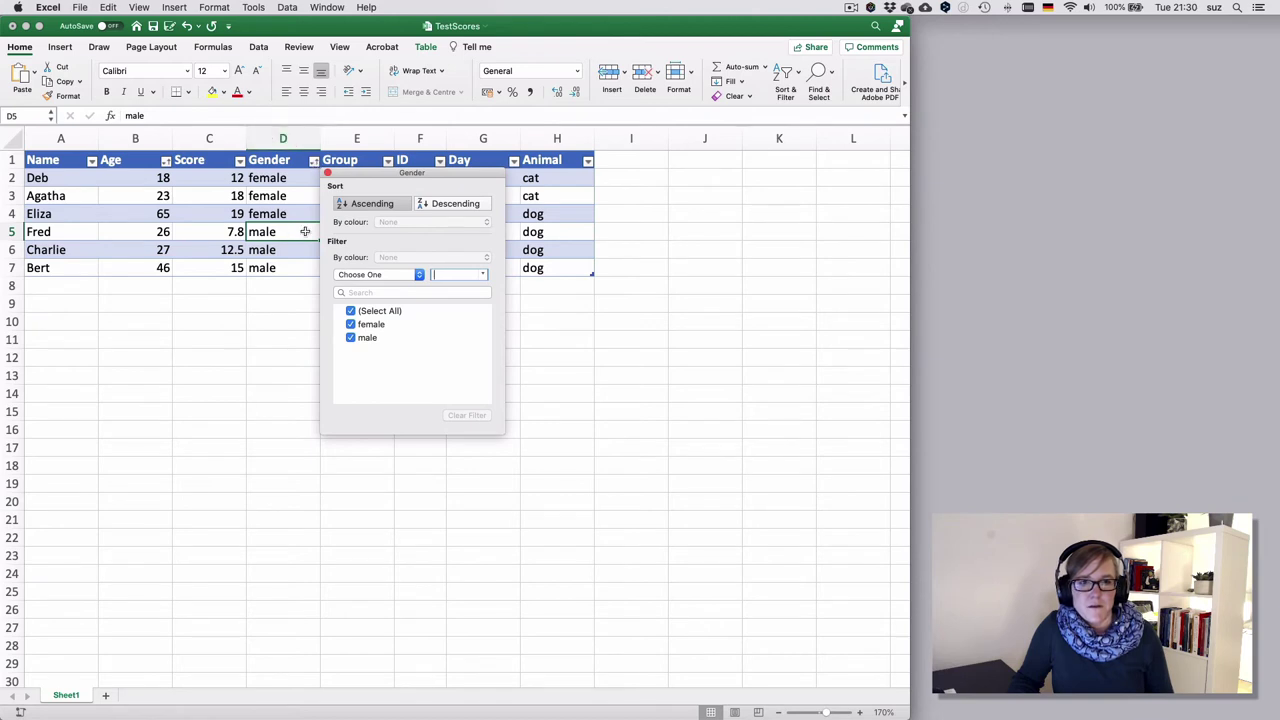
{"action": "left_click", "coordinate": [365, 276]}
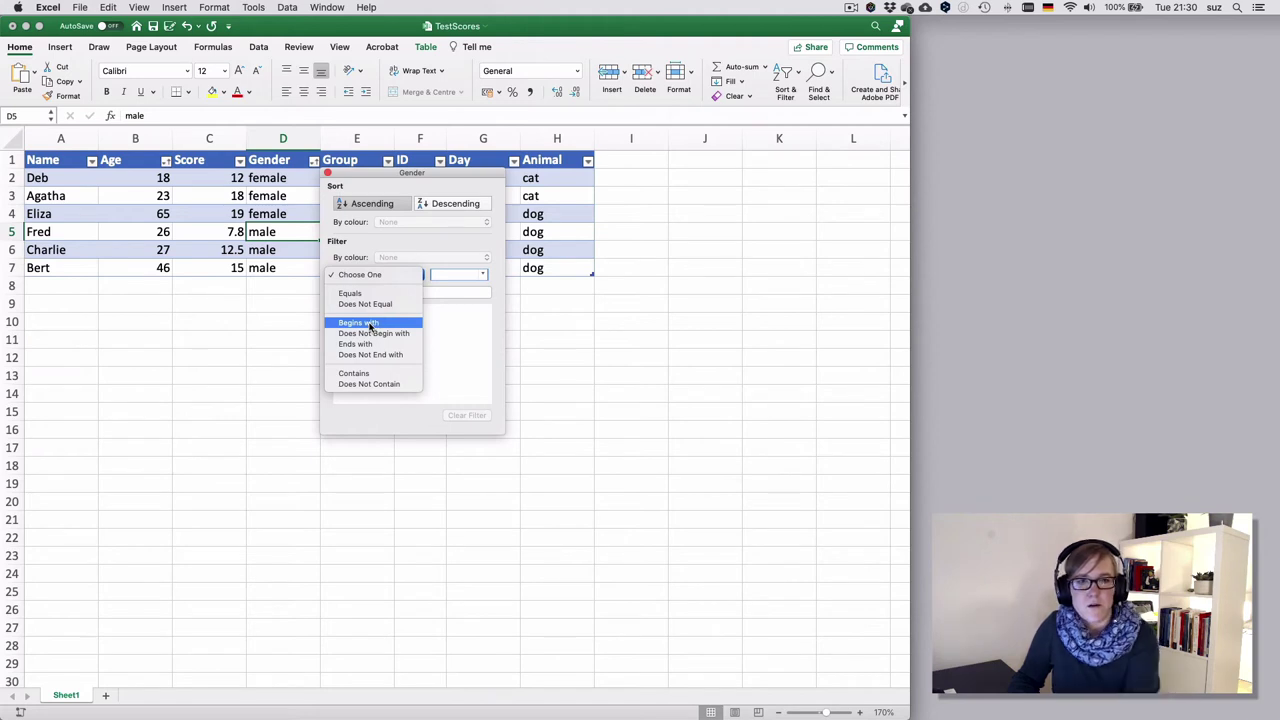
{"action": "left_click", "coordinate": [370, 323]}
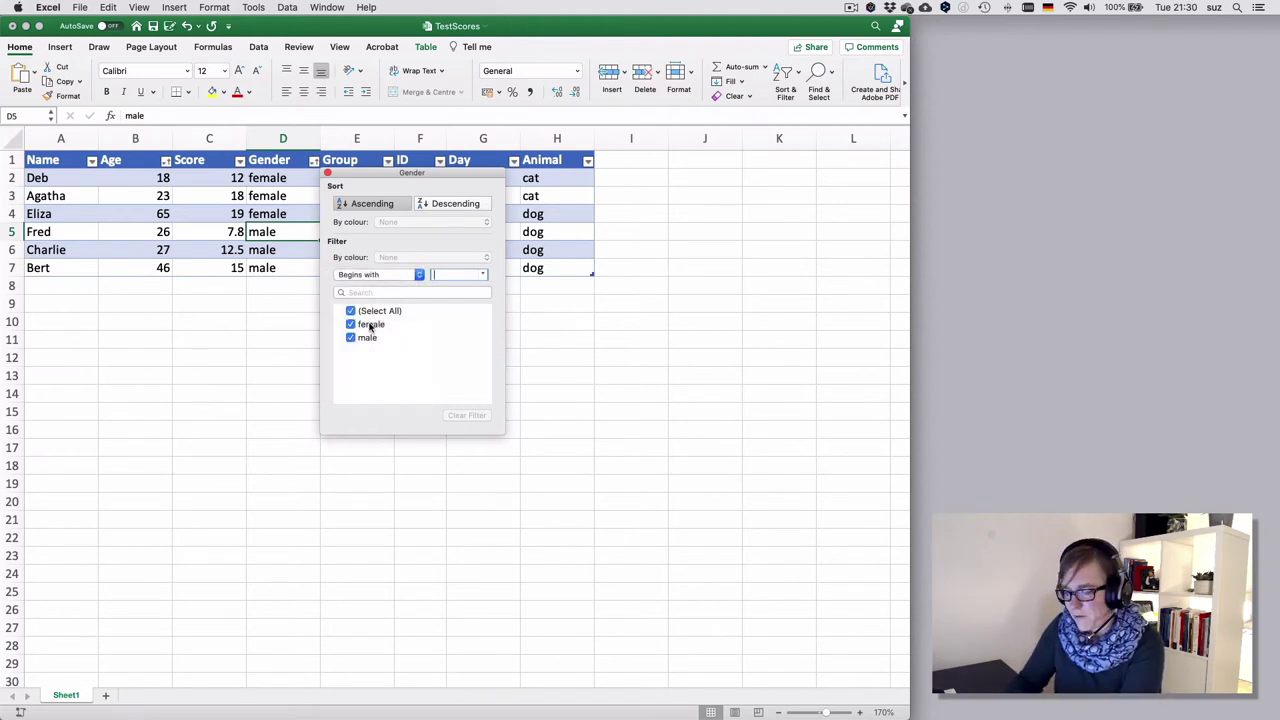
{"action": "type", "text": "fe"}
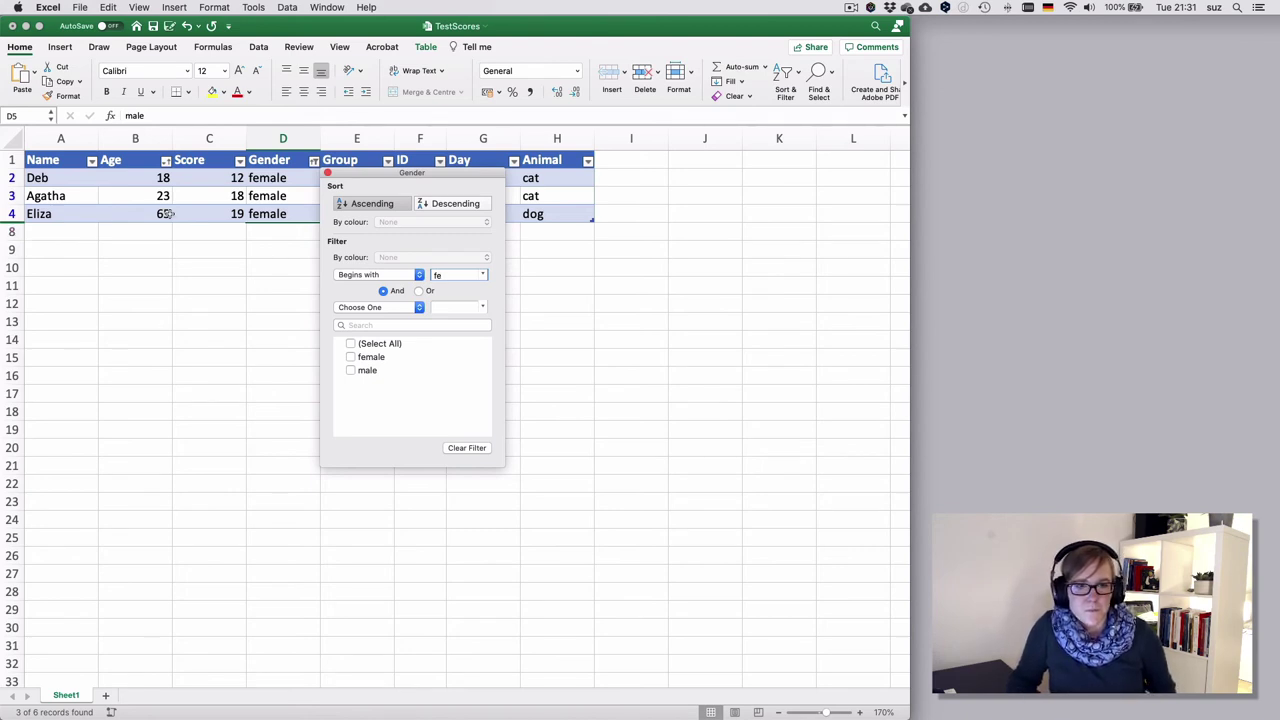
Step: Close the Gender filter popup so only the three female rows remain
{"action": "left_click", "coordinate": [272, 196]}
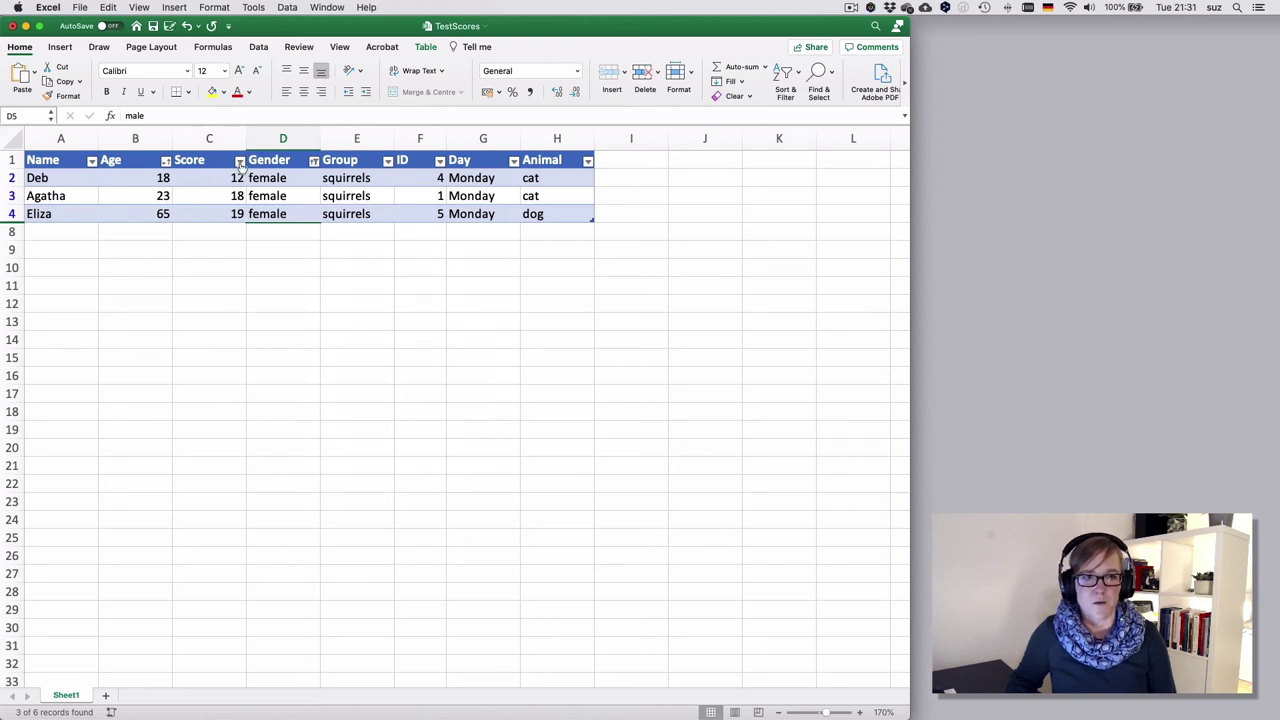
Step: Add a Score filter of Greater than or Equal to 18, leaving two female rows
{"action": "left_click", "coordinate": [240, 162]}
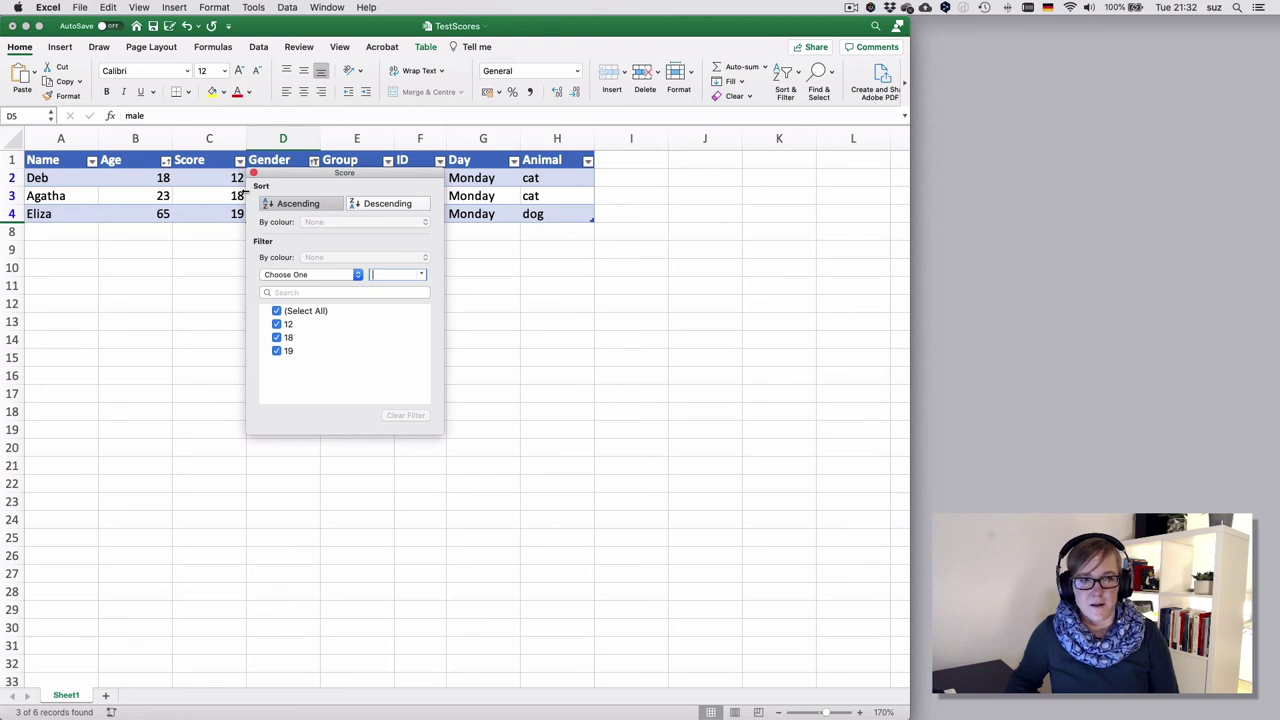
{"action": "left_click", "coordinate": [297, 275]}
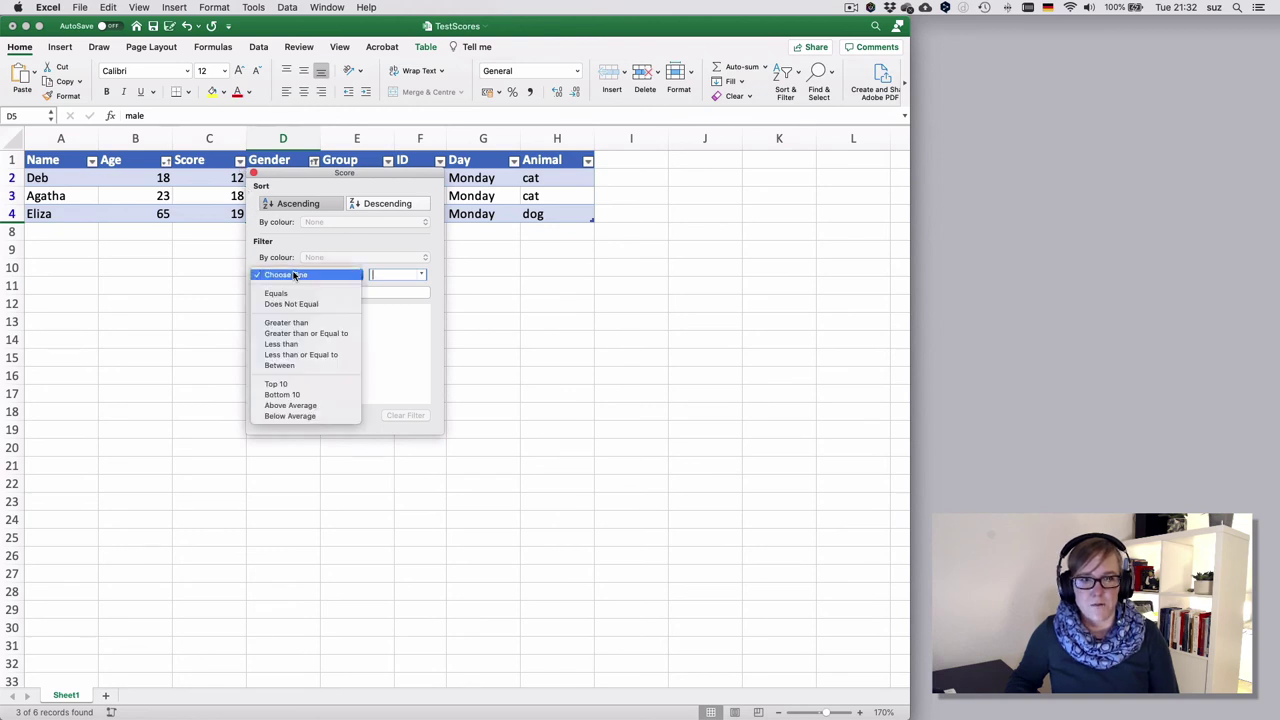
{"action": "left_click", "coordinate": [301, 323]}
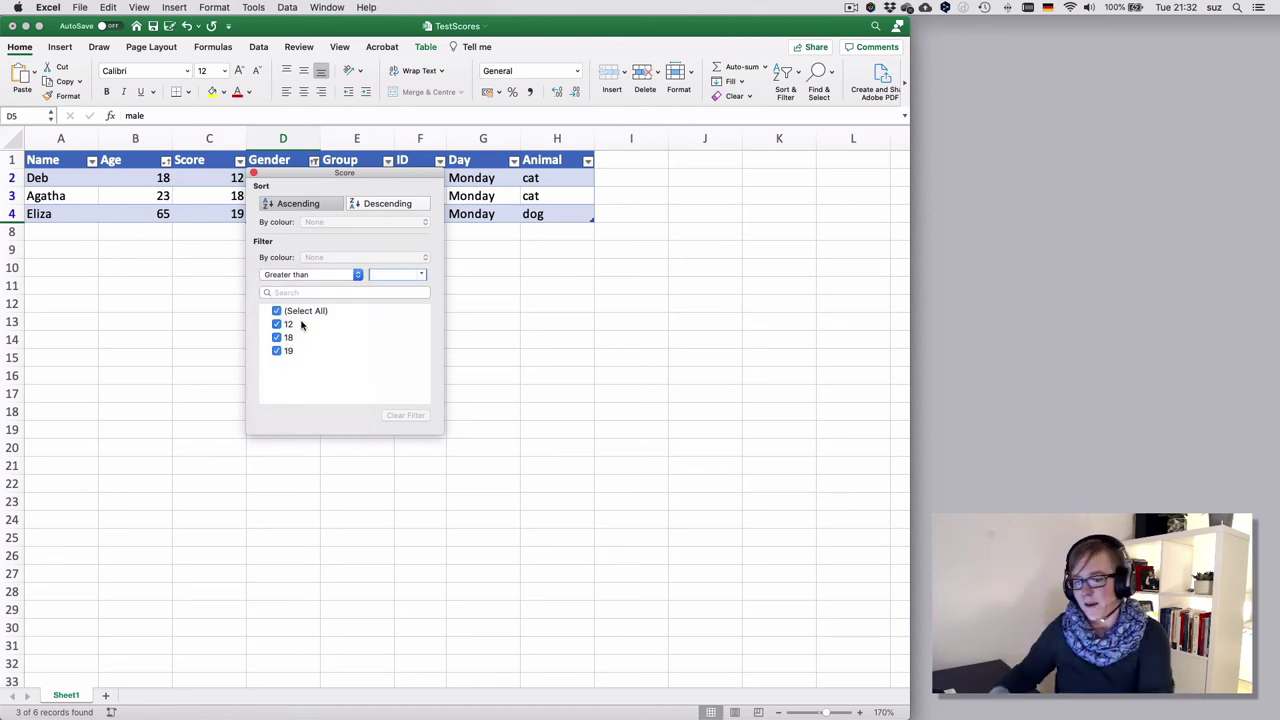
{"action": "type", "text": "18"}
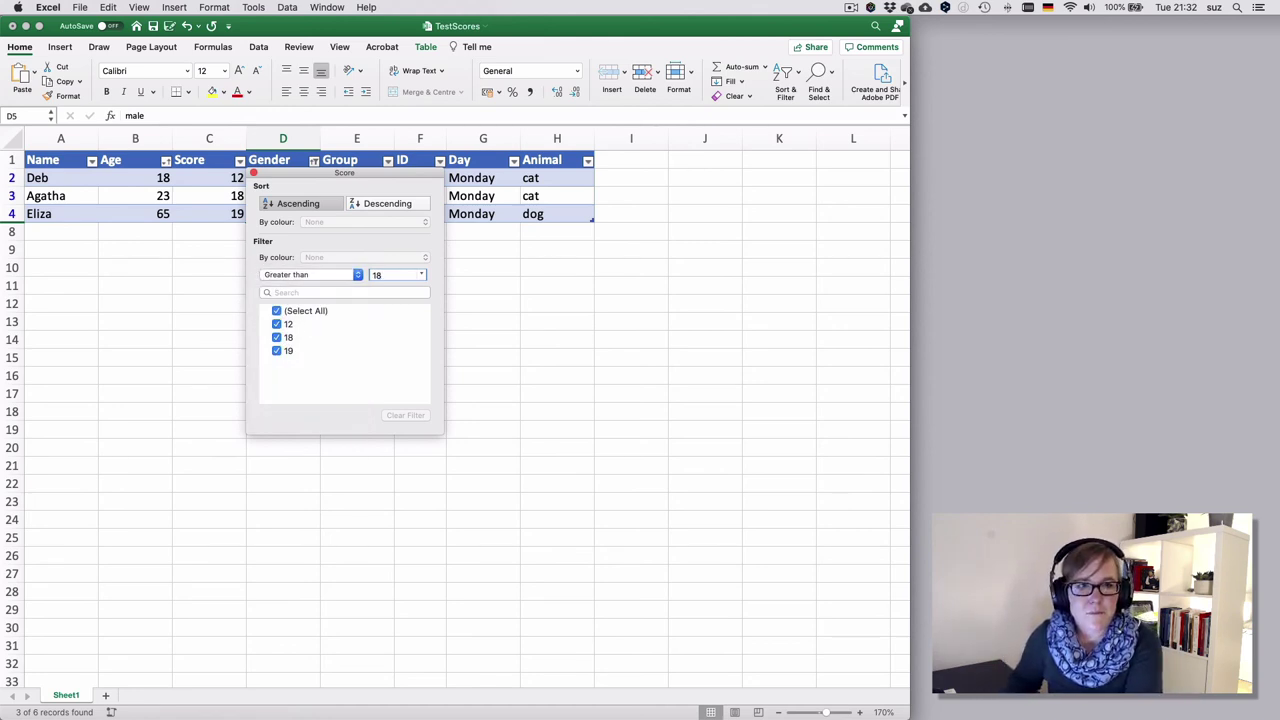
{"action": "key", "text": "Return"}
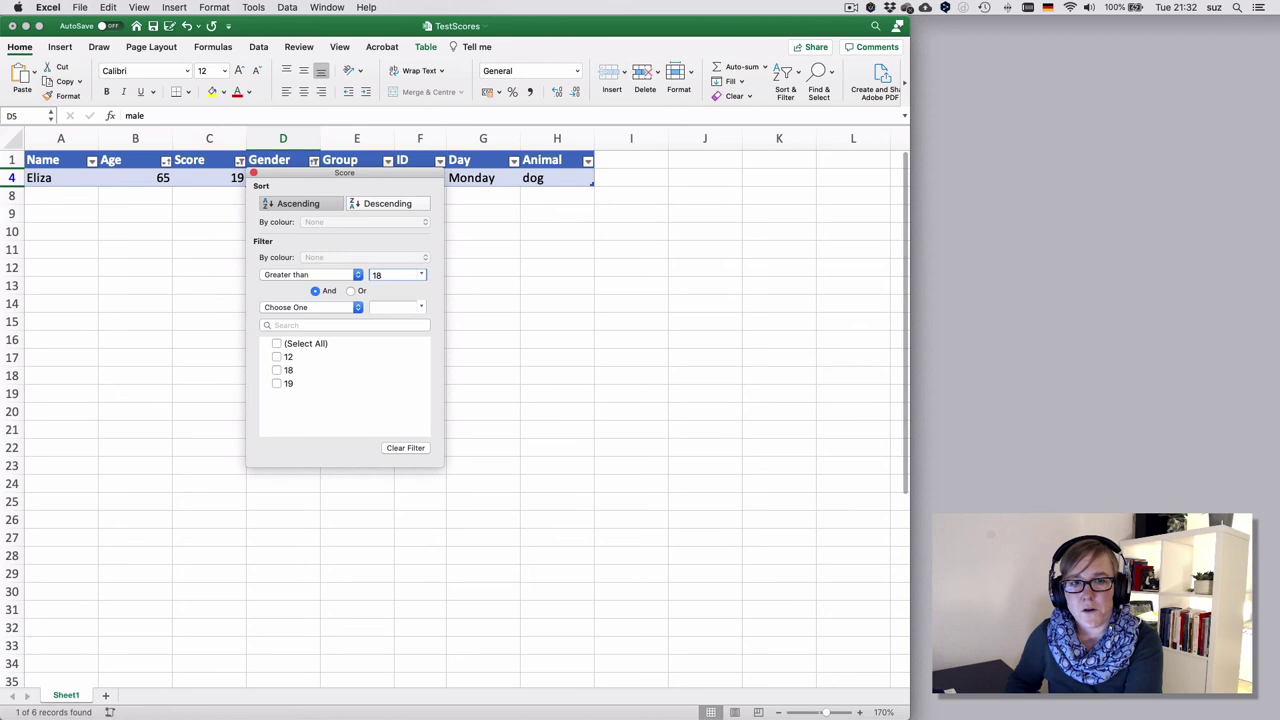
{"action": "left_click", "coordinate": [309, 274]}
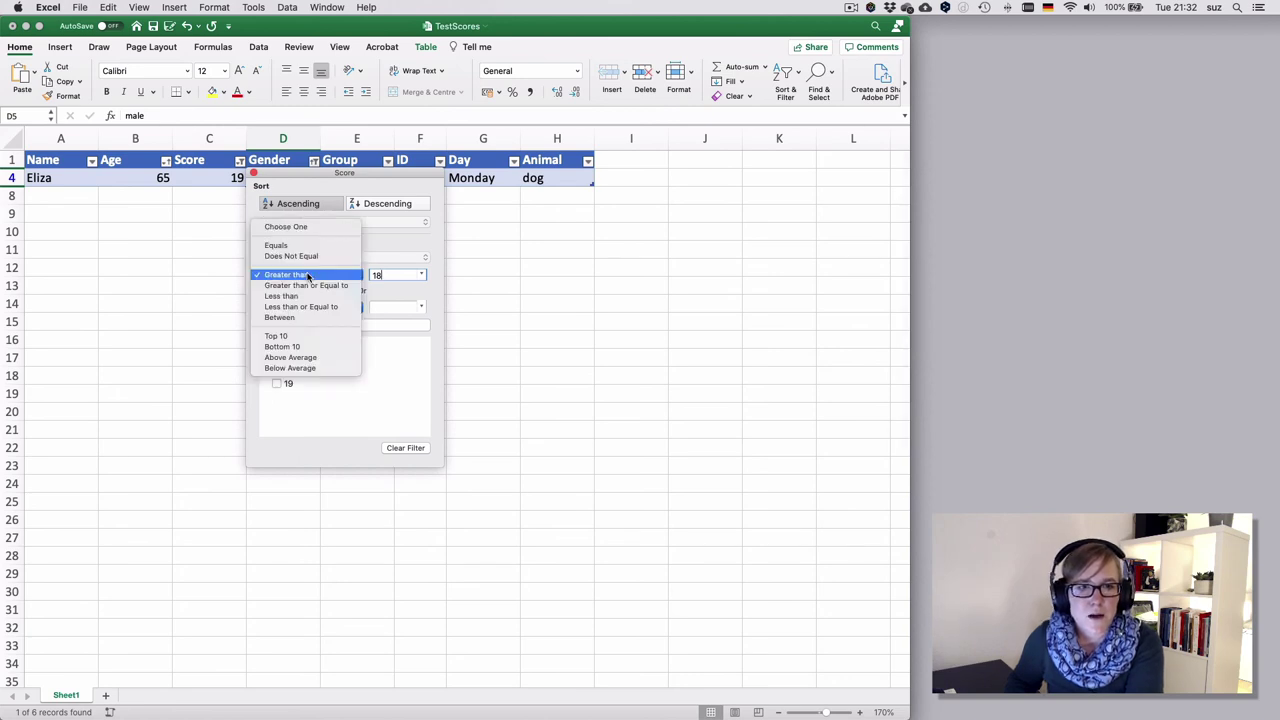
{"action": "left_click", "coordinate": [320, 286]}
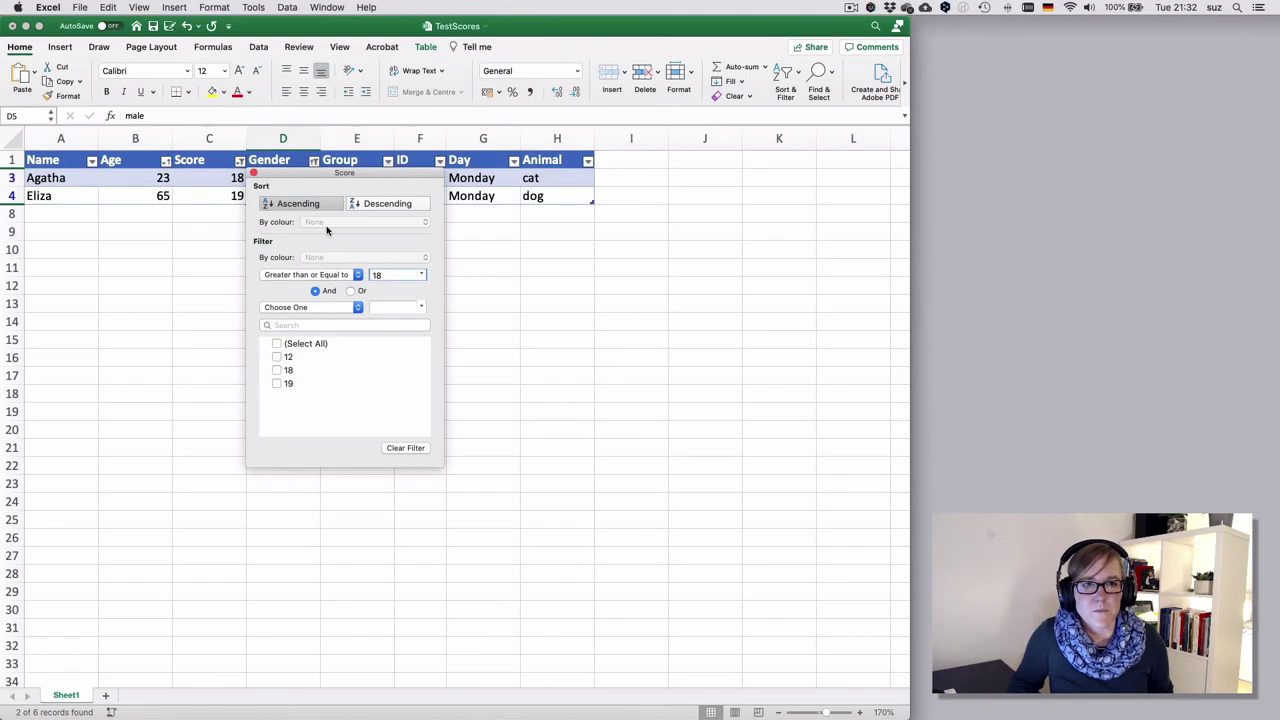
{"action": "left_click", "coordinate": [254, 176]}
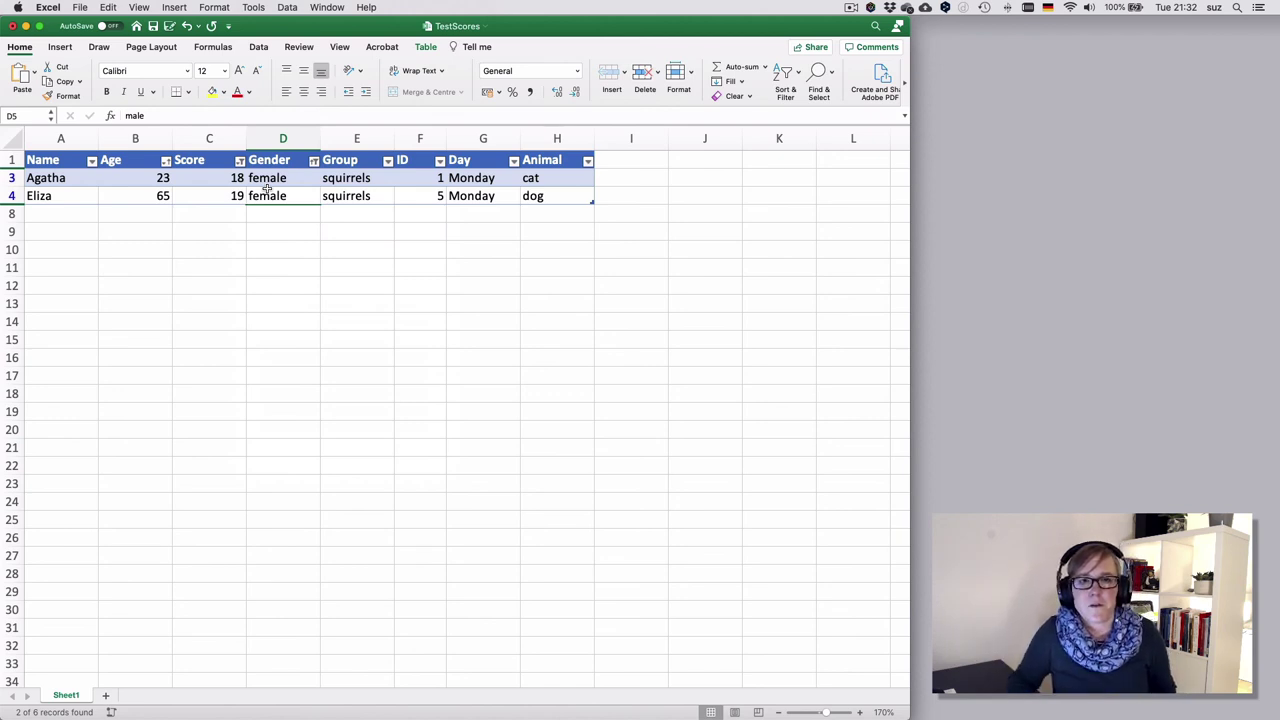
Step: From cell F3, clear all filters so all six rows show again
{"action": "left_click", "coordinate": [406, 177]}
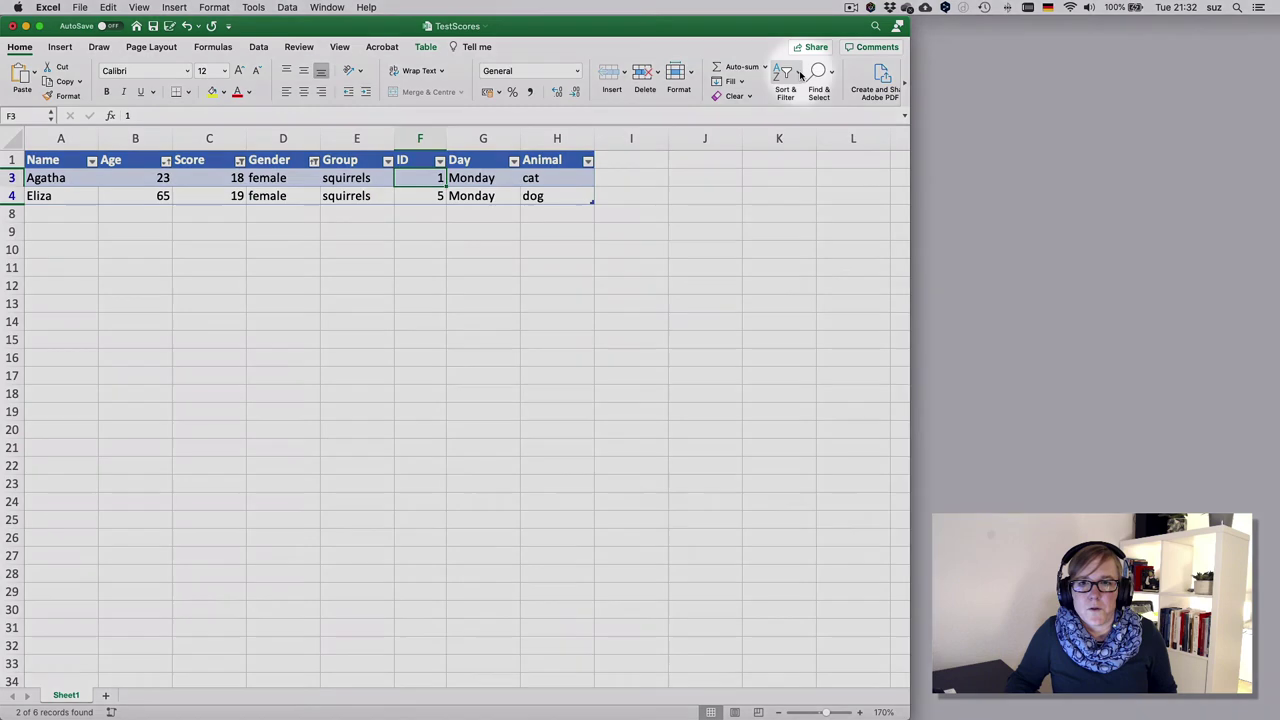
{"action": "left_click", "coordinate": [800, 74]}
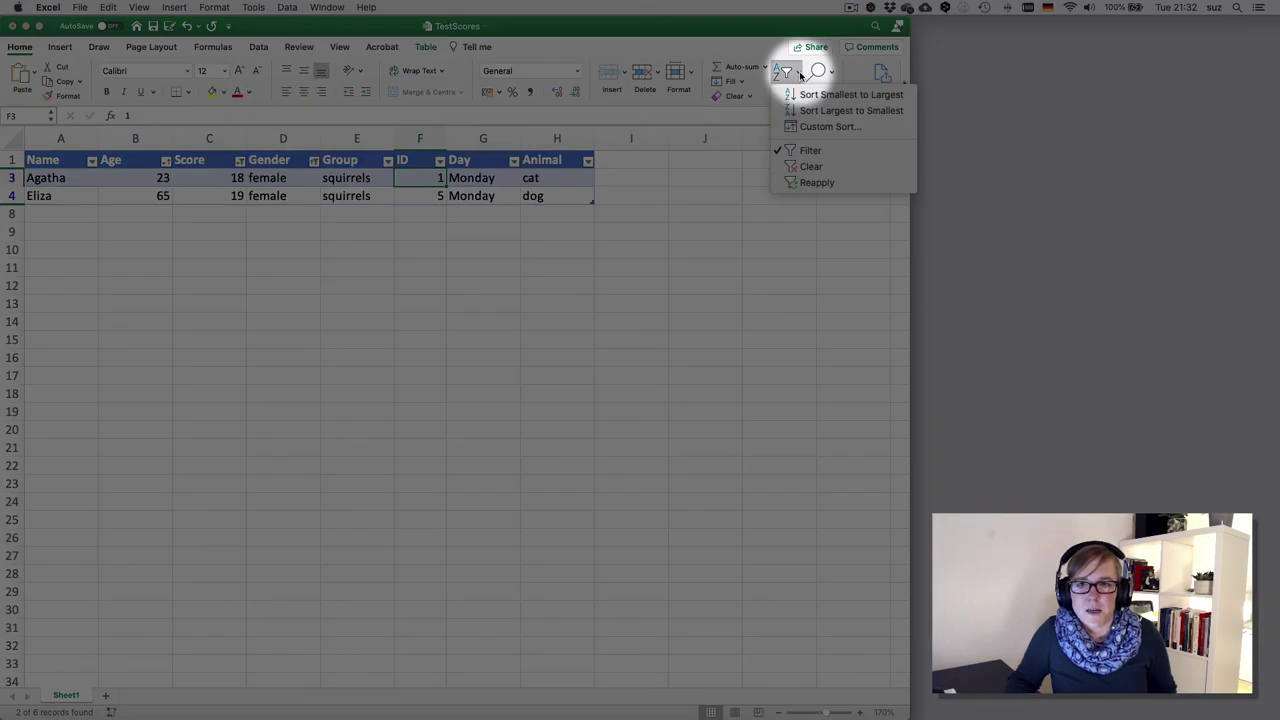
{"action": "left_click", "coordinate": [810, 166]}
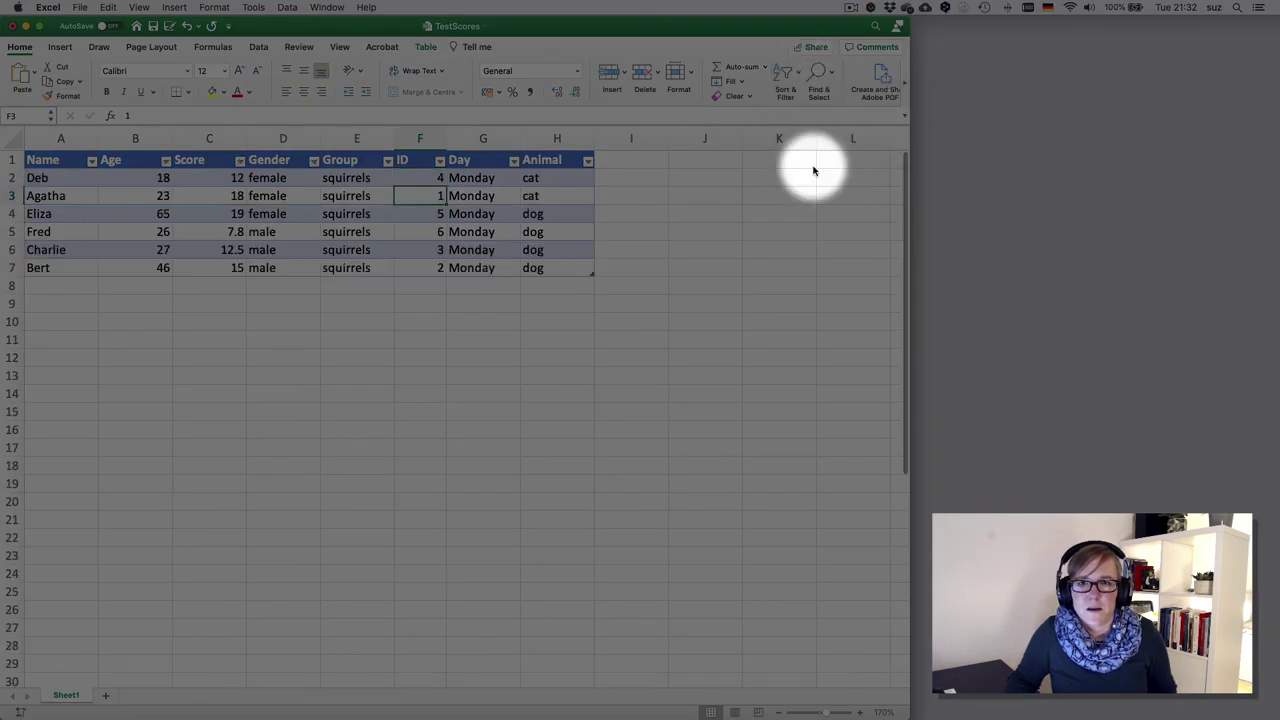